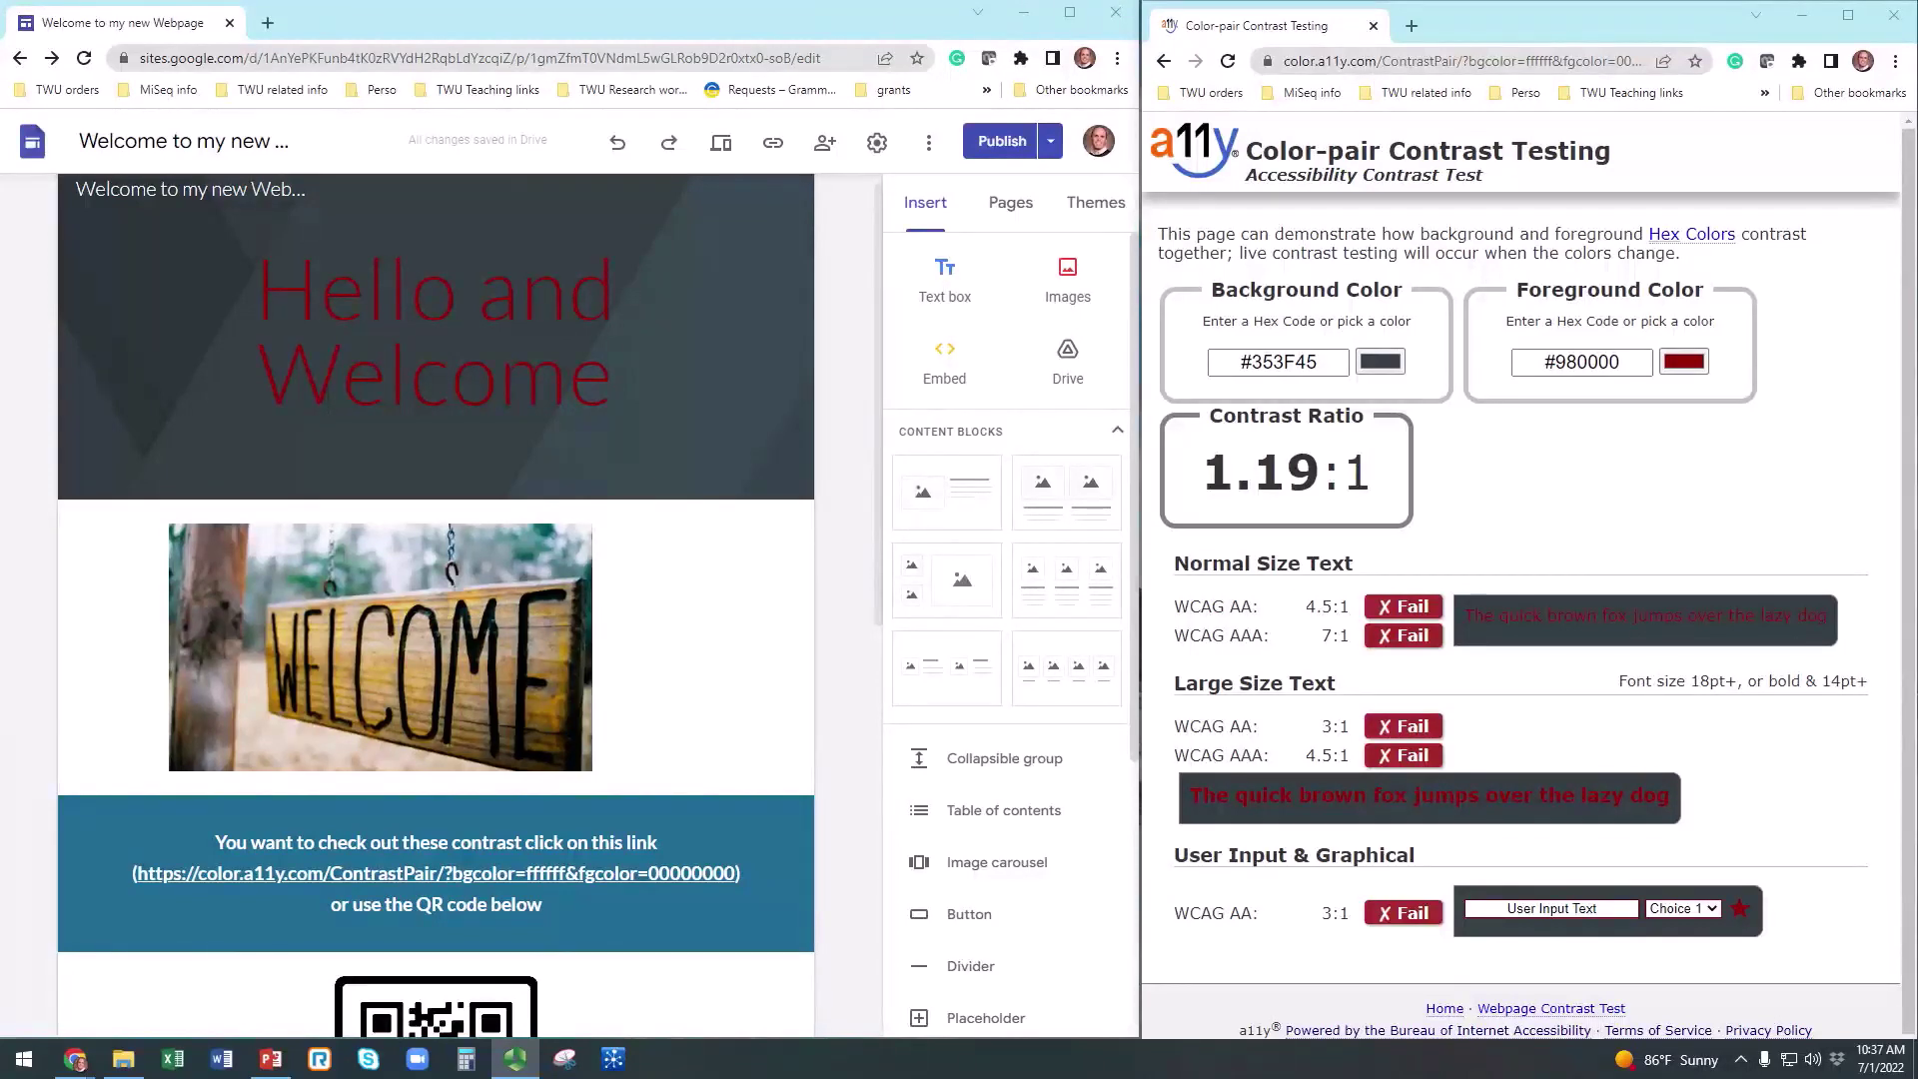
Eyedrop the red title colour #58282B as the foreground, showing a failing 1.11:1 against #353F45.
scroll(486, 643, "down", 5)
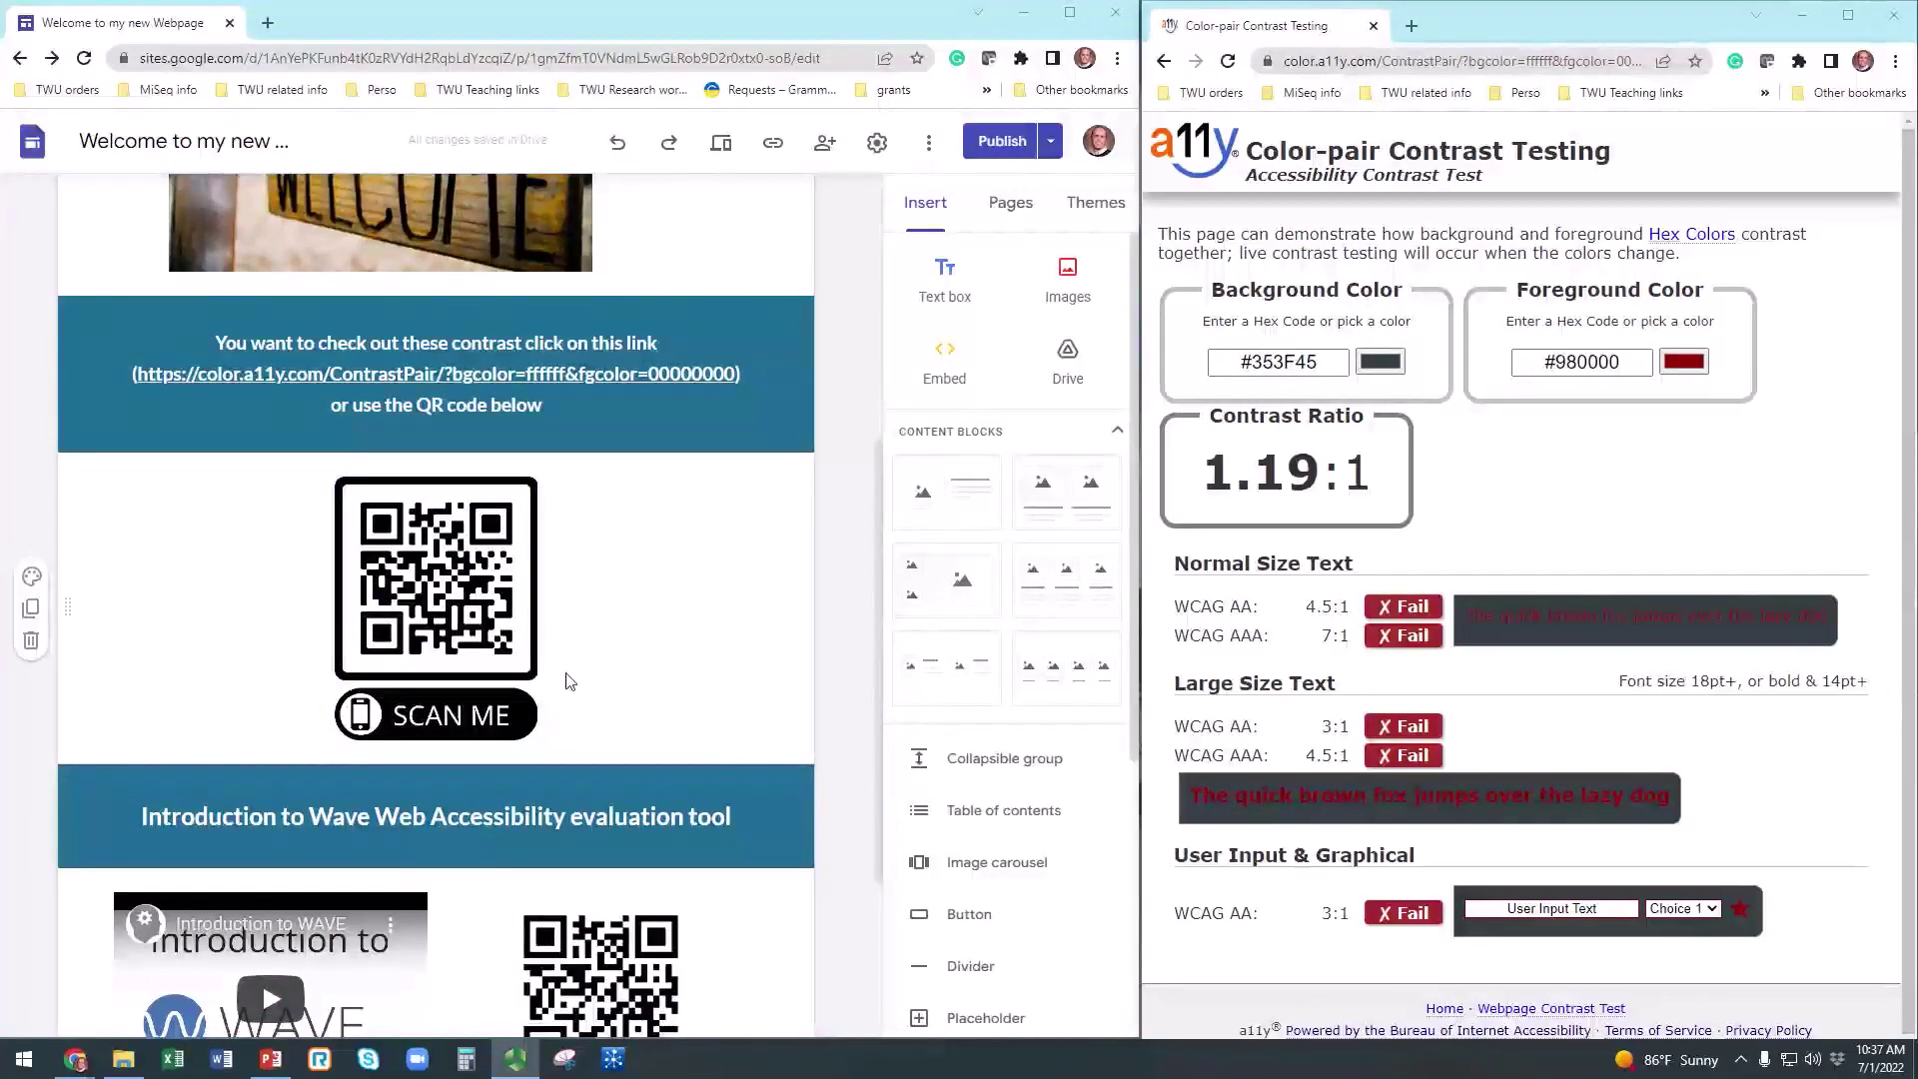
scroll(558, 709, "up", 5)
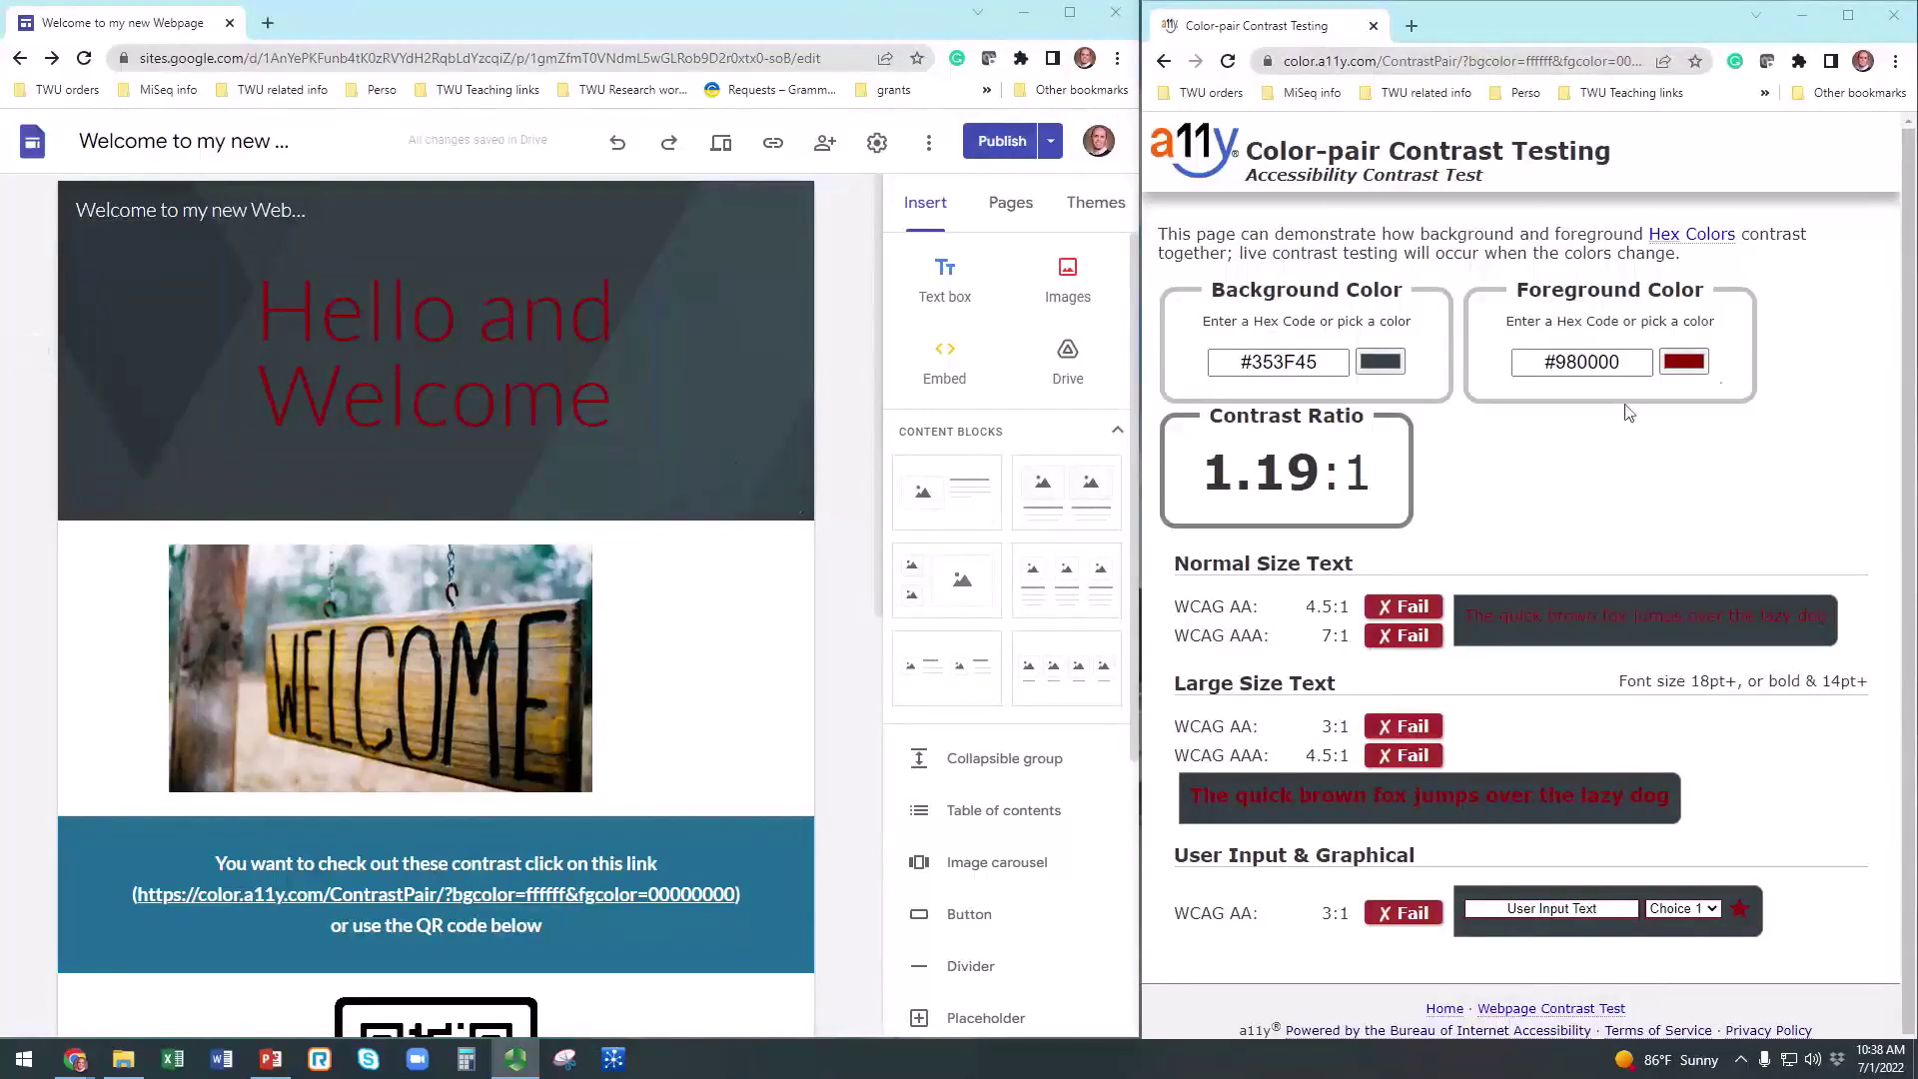
left_click(1685, 366)
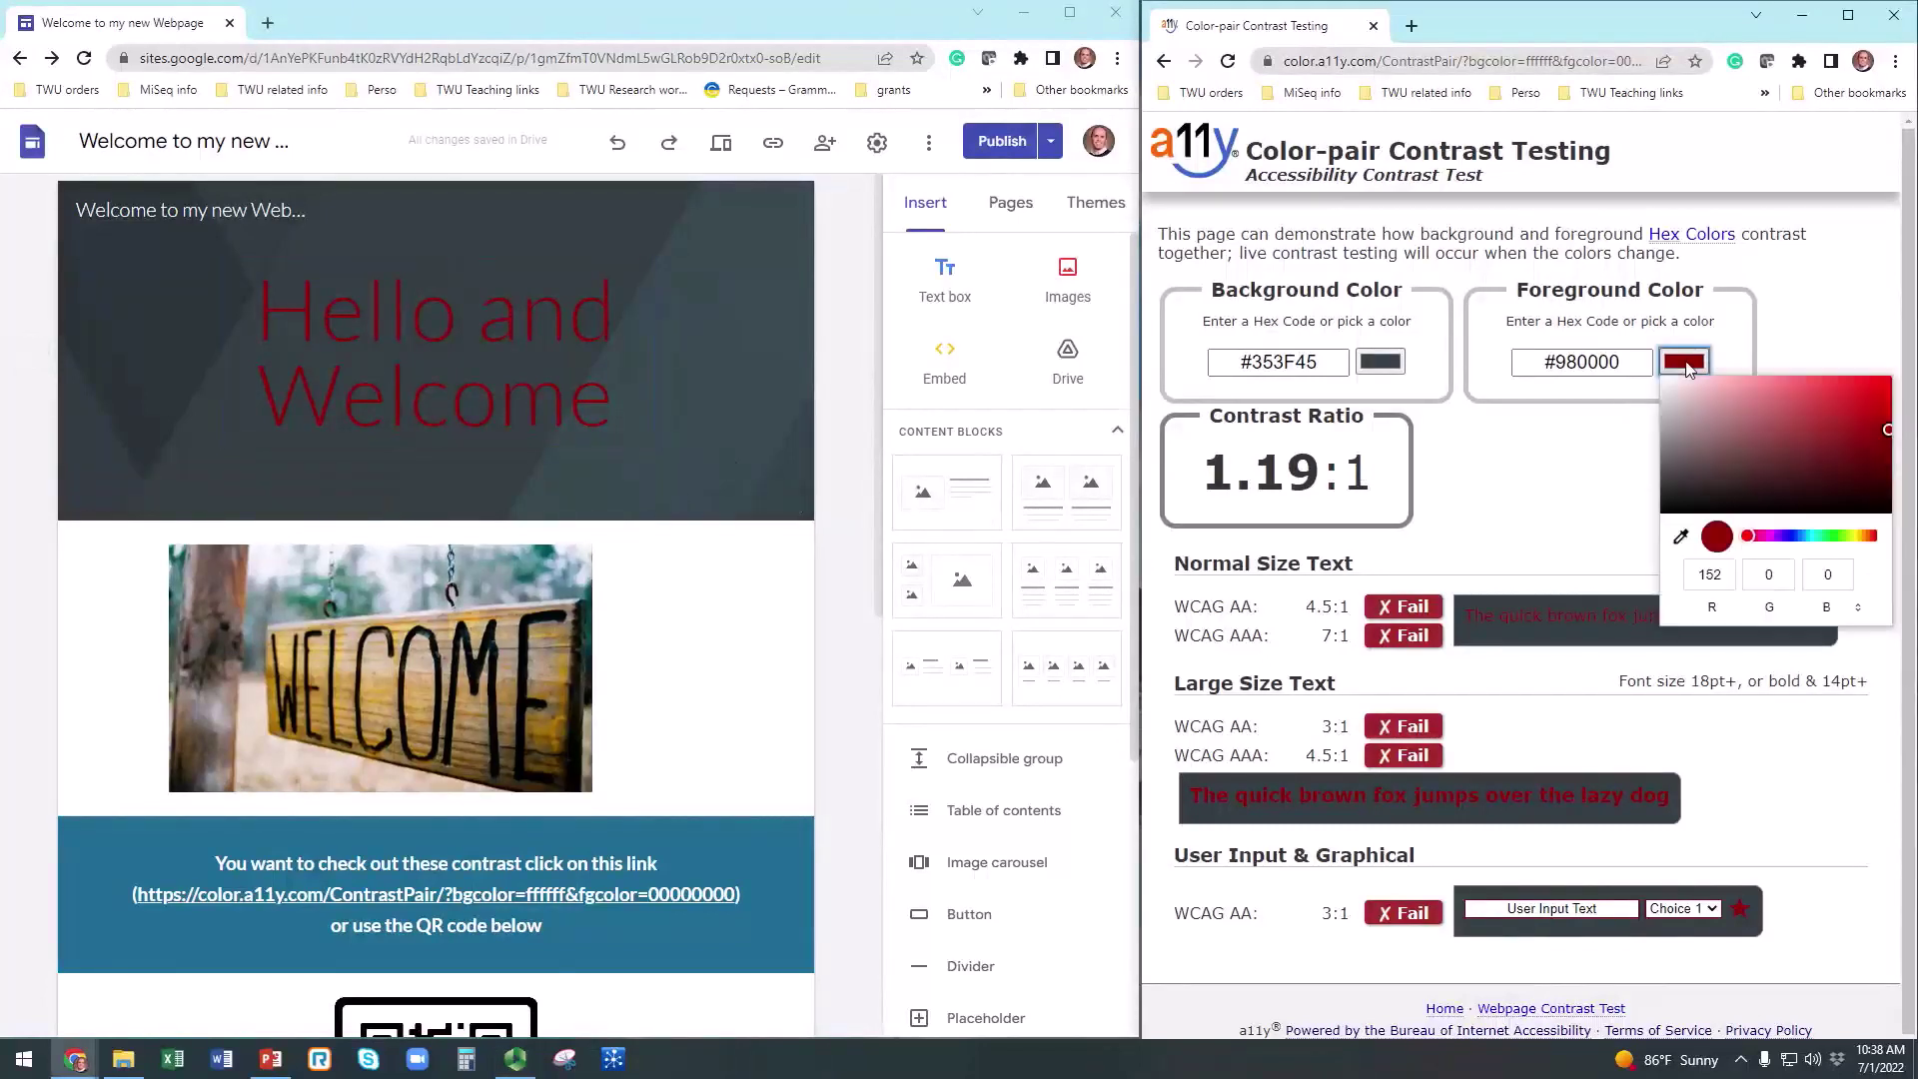
left_click(1681, 536)
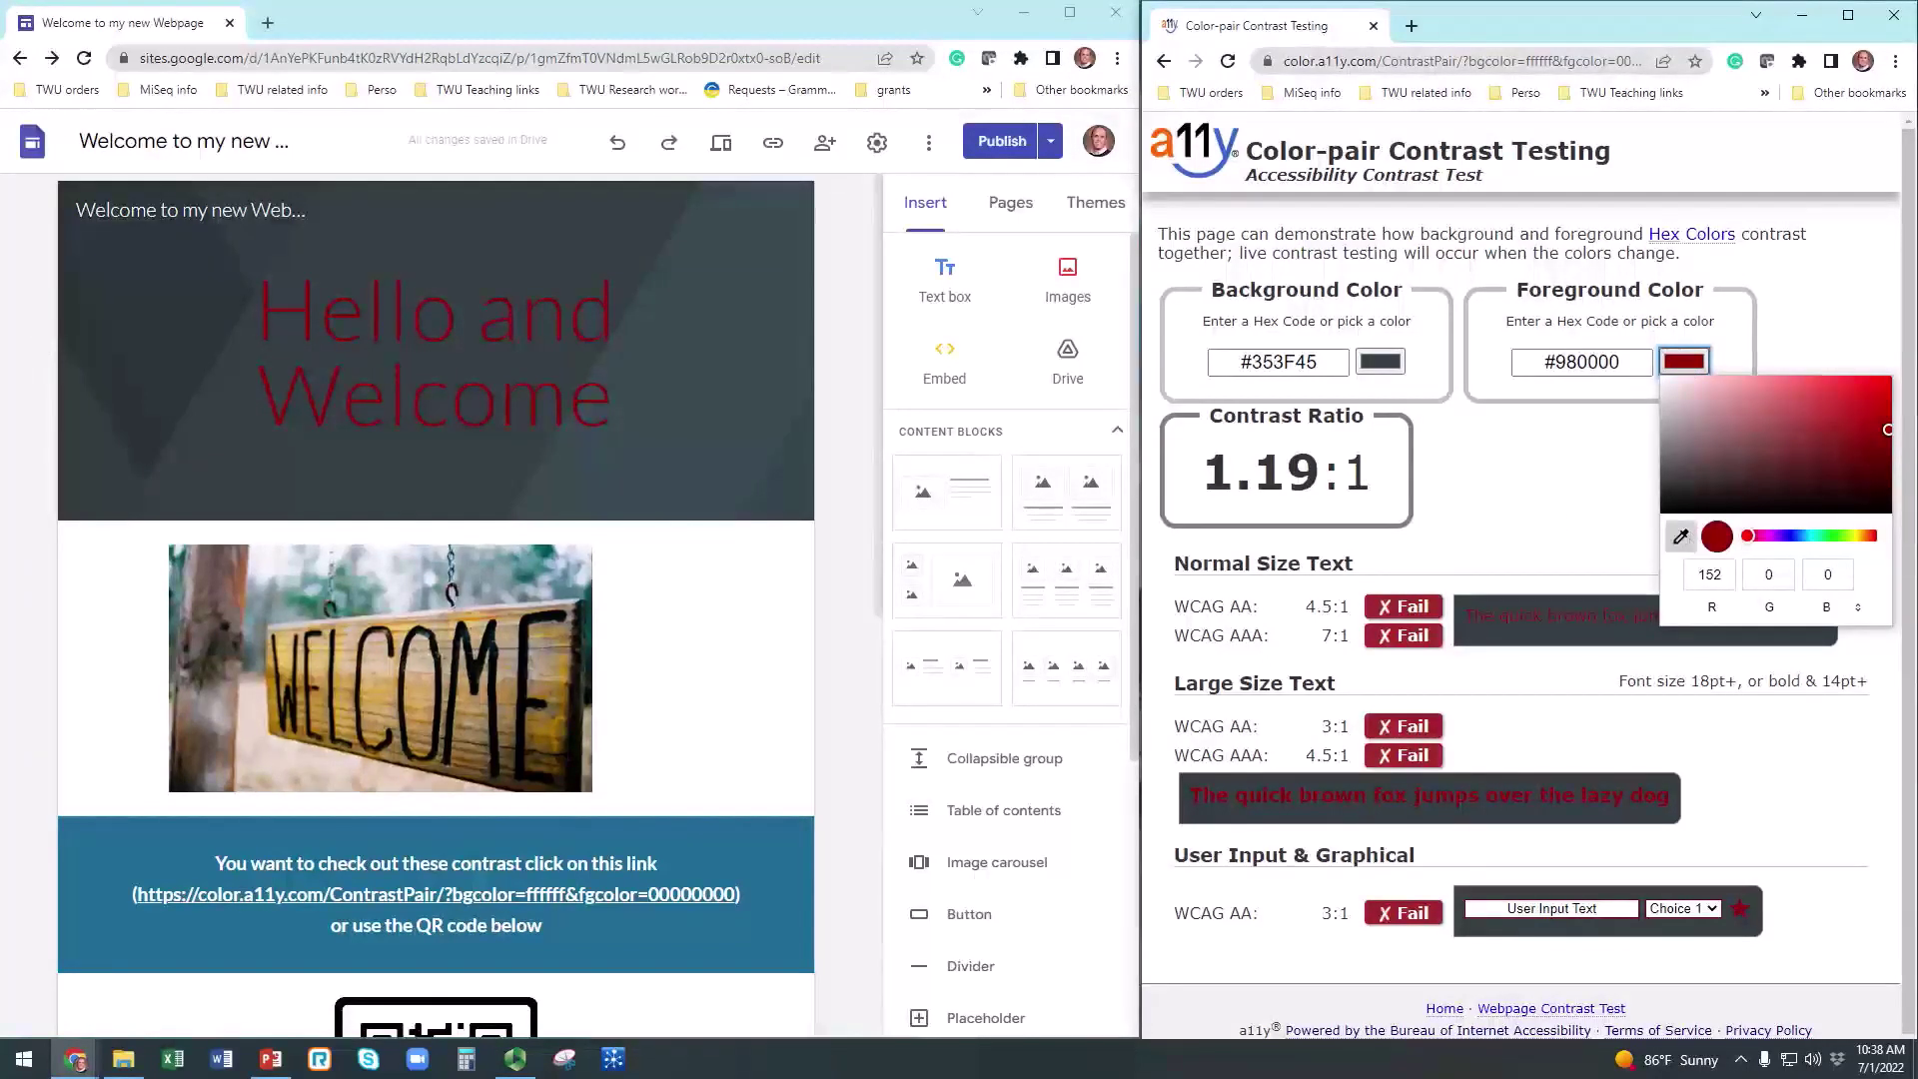
left_click(577, 321)
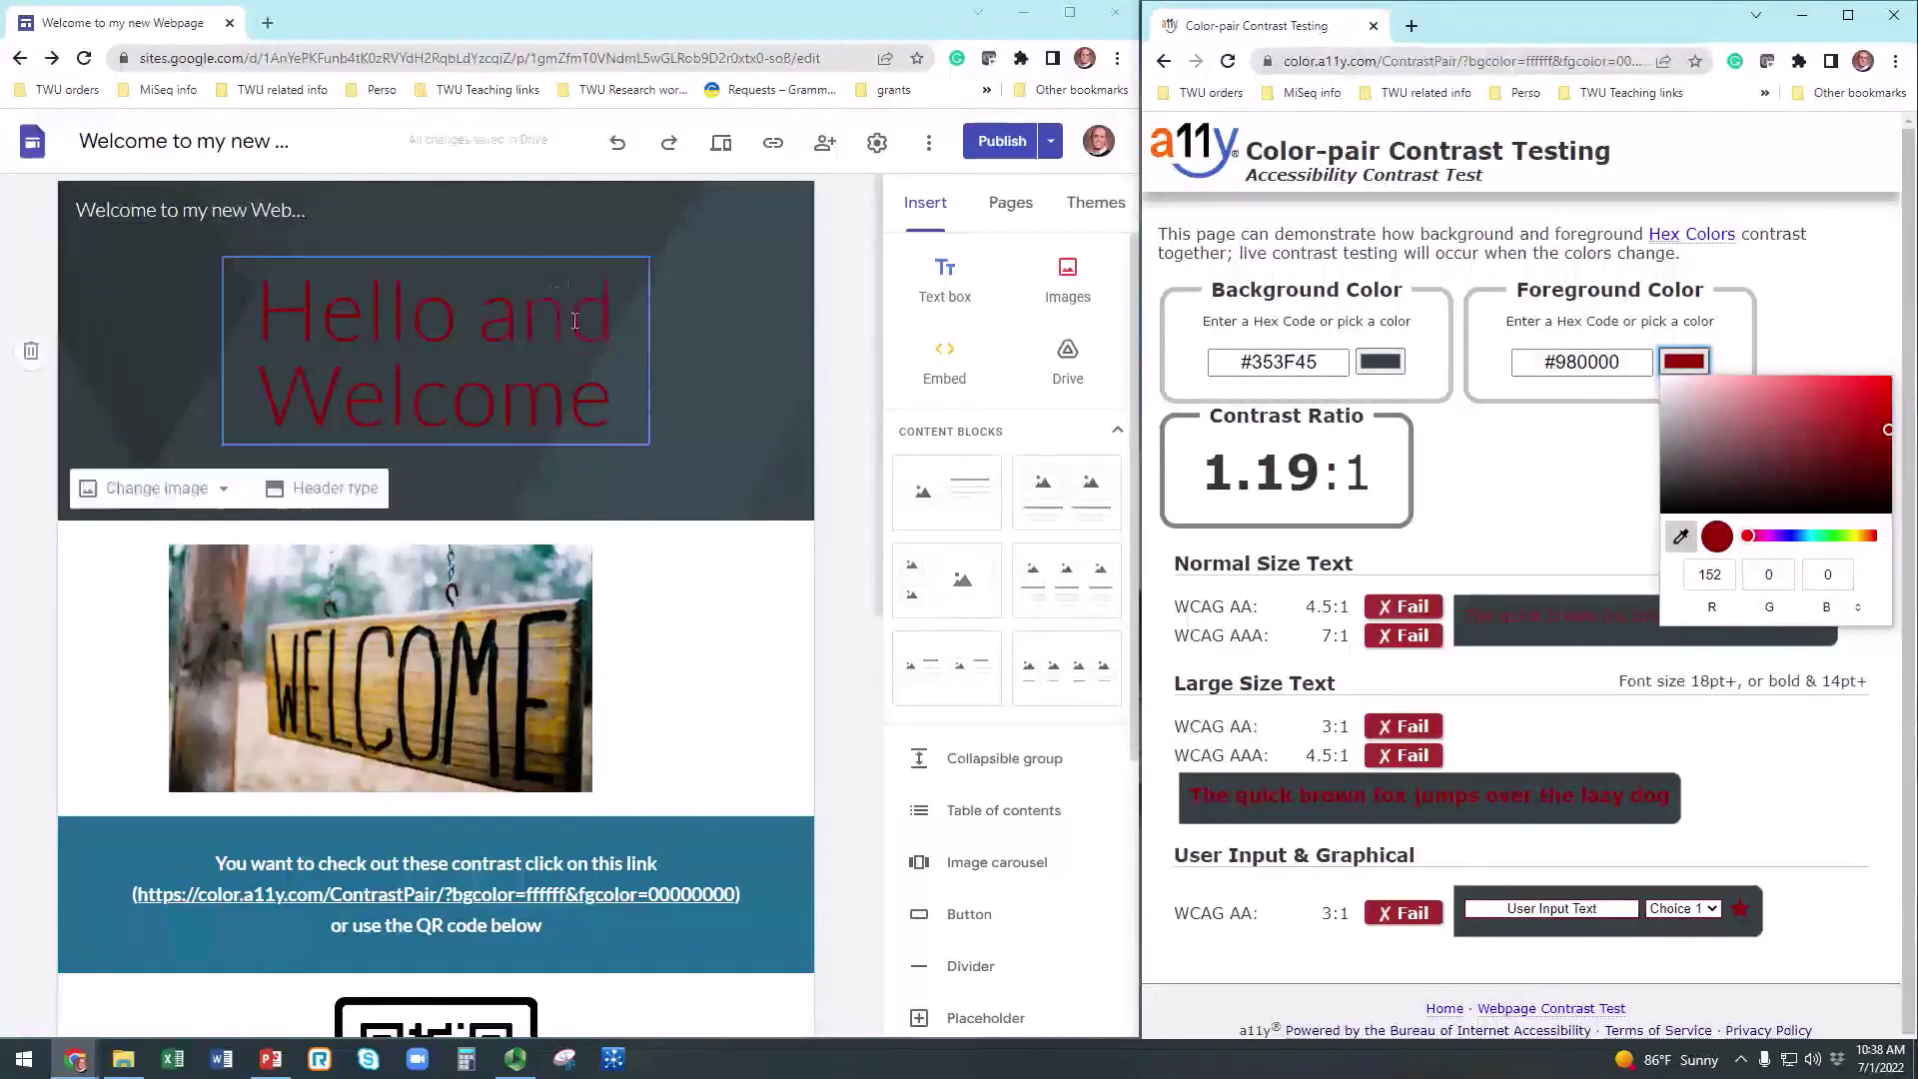
left_click(1380, 362)
left_click(1377, 536)
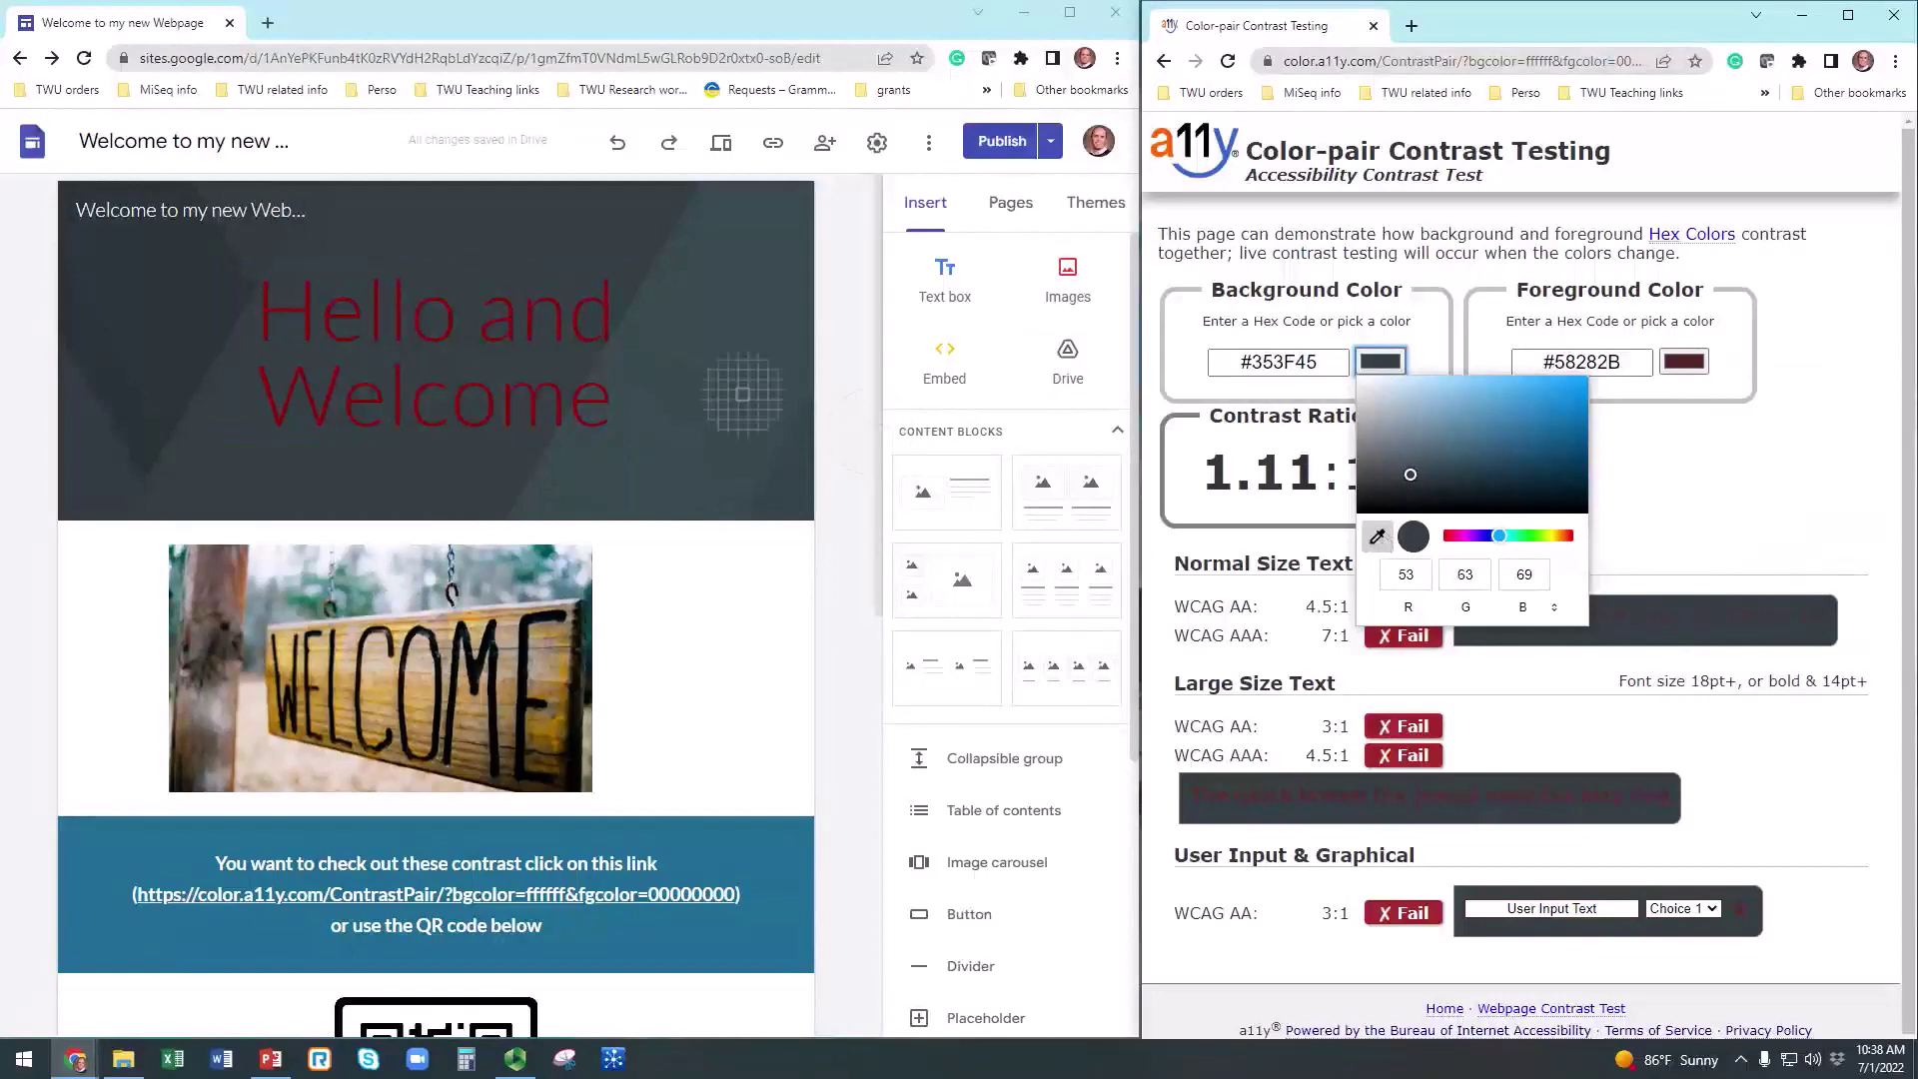
left_click(1764, 540)
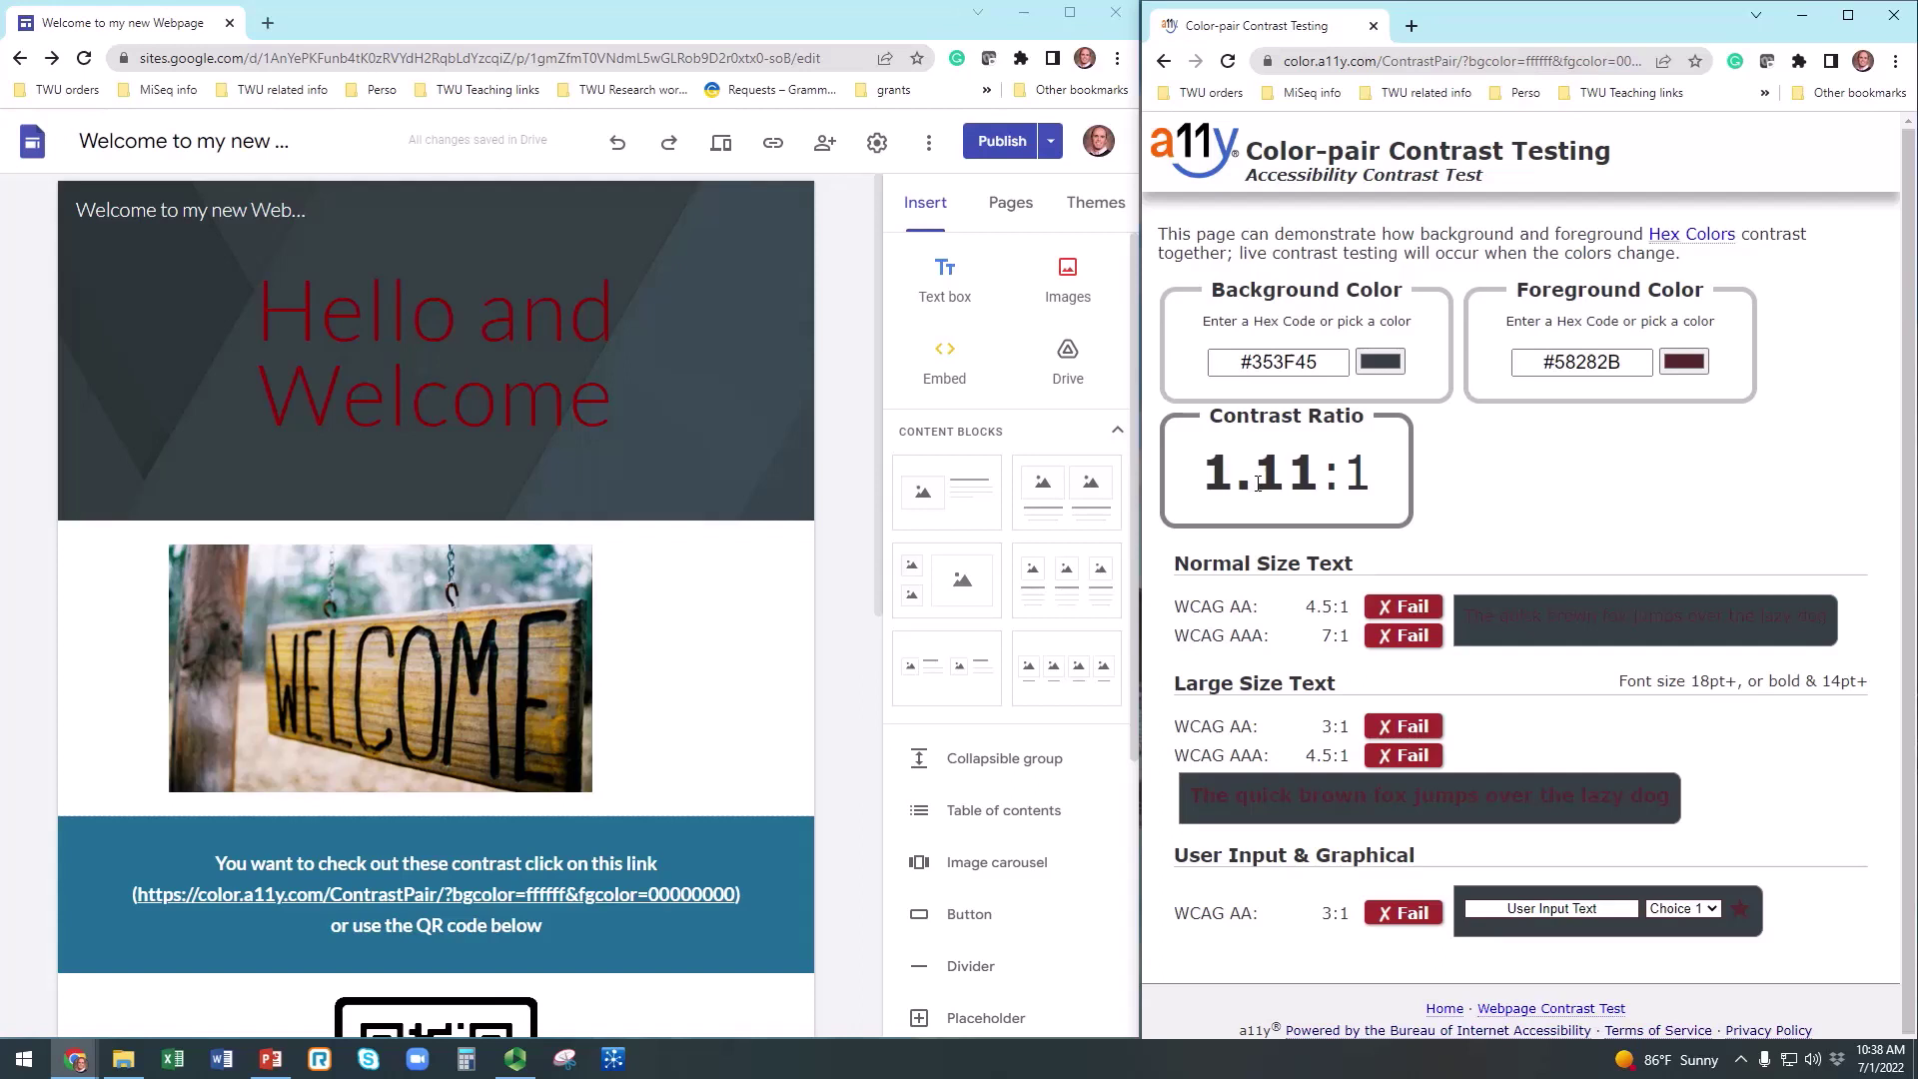
Select the whole Hello and Welcome title and change its text colour to white.
left_click(514, 311)
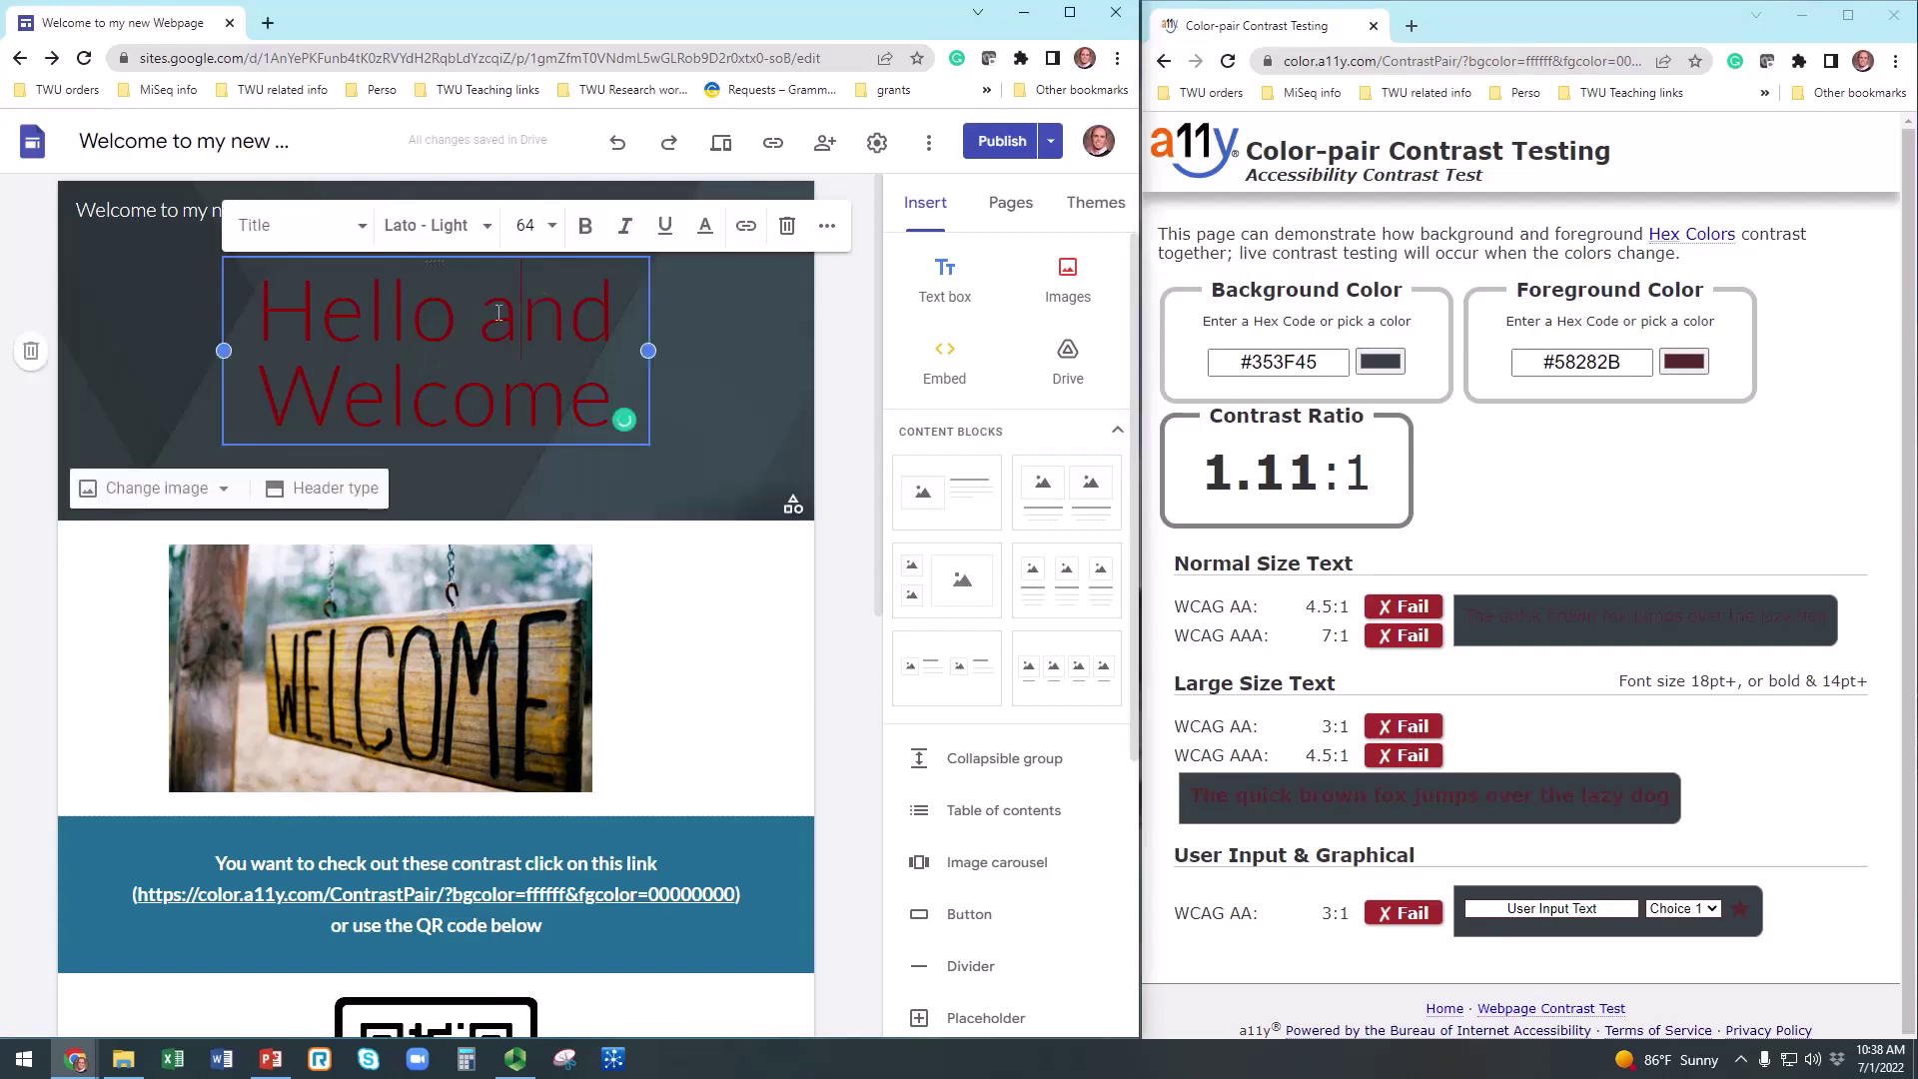
triple_click(499, 313)
left_click(705, 225)
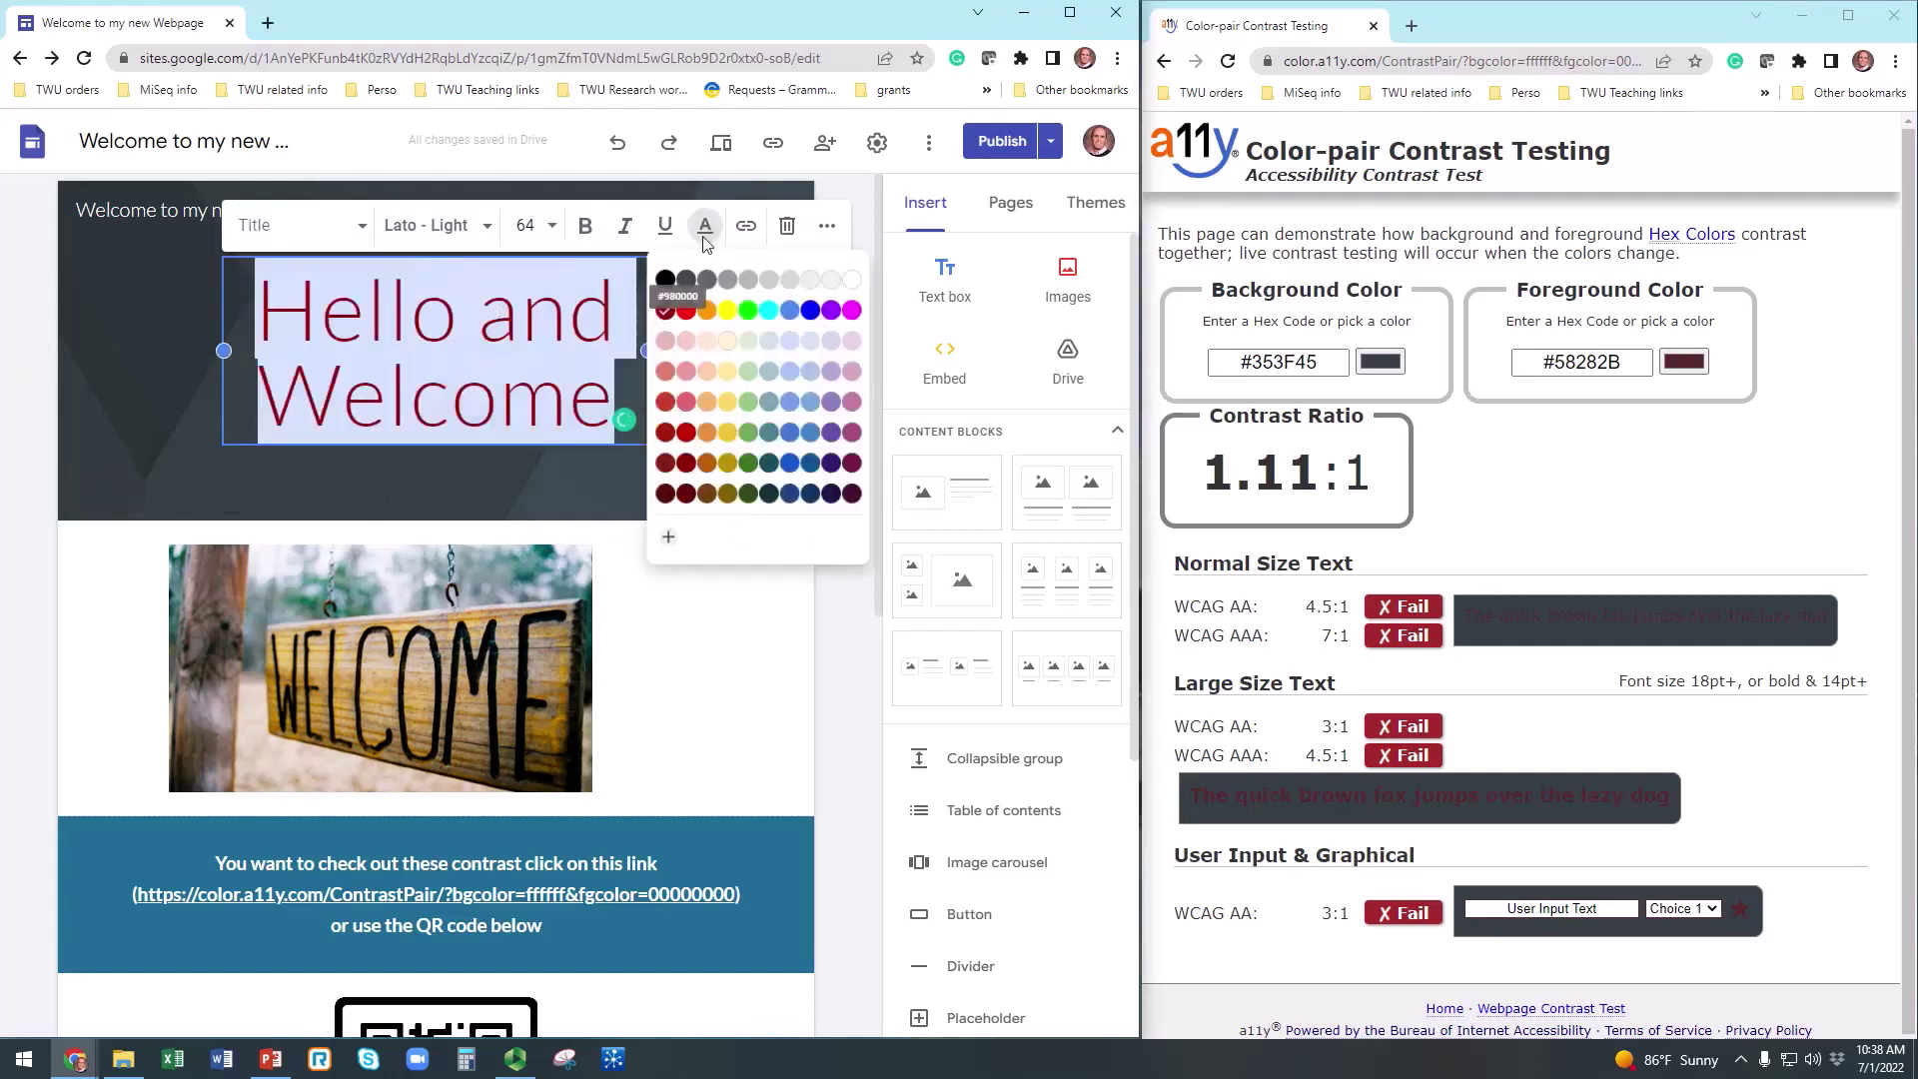
left_click(847, 283)
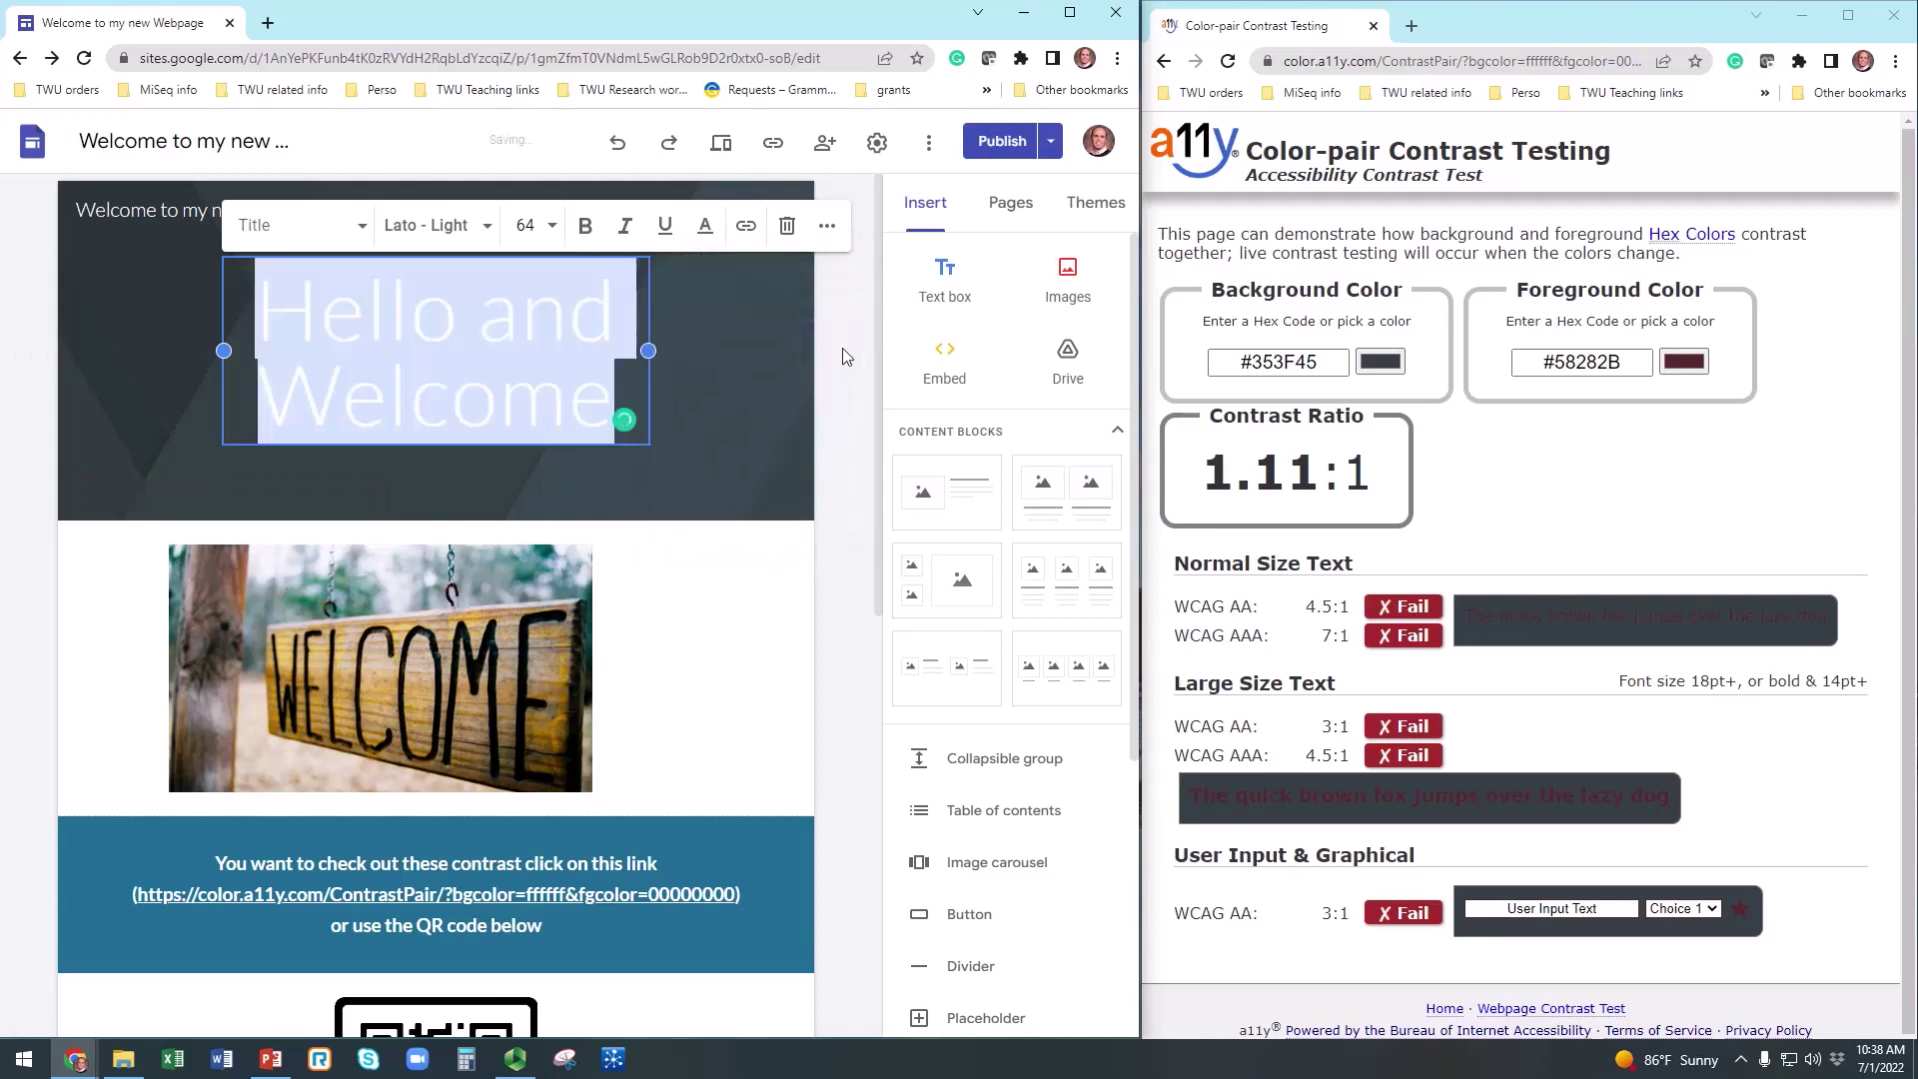
left_click(844, 350)
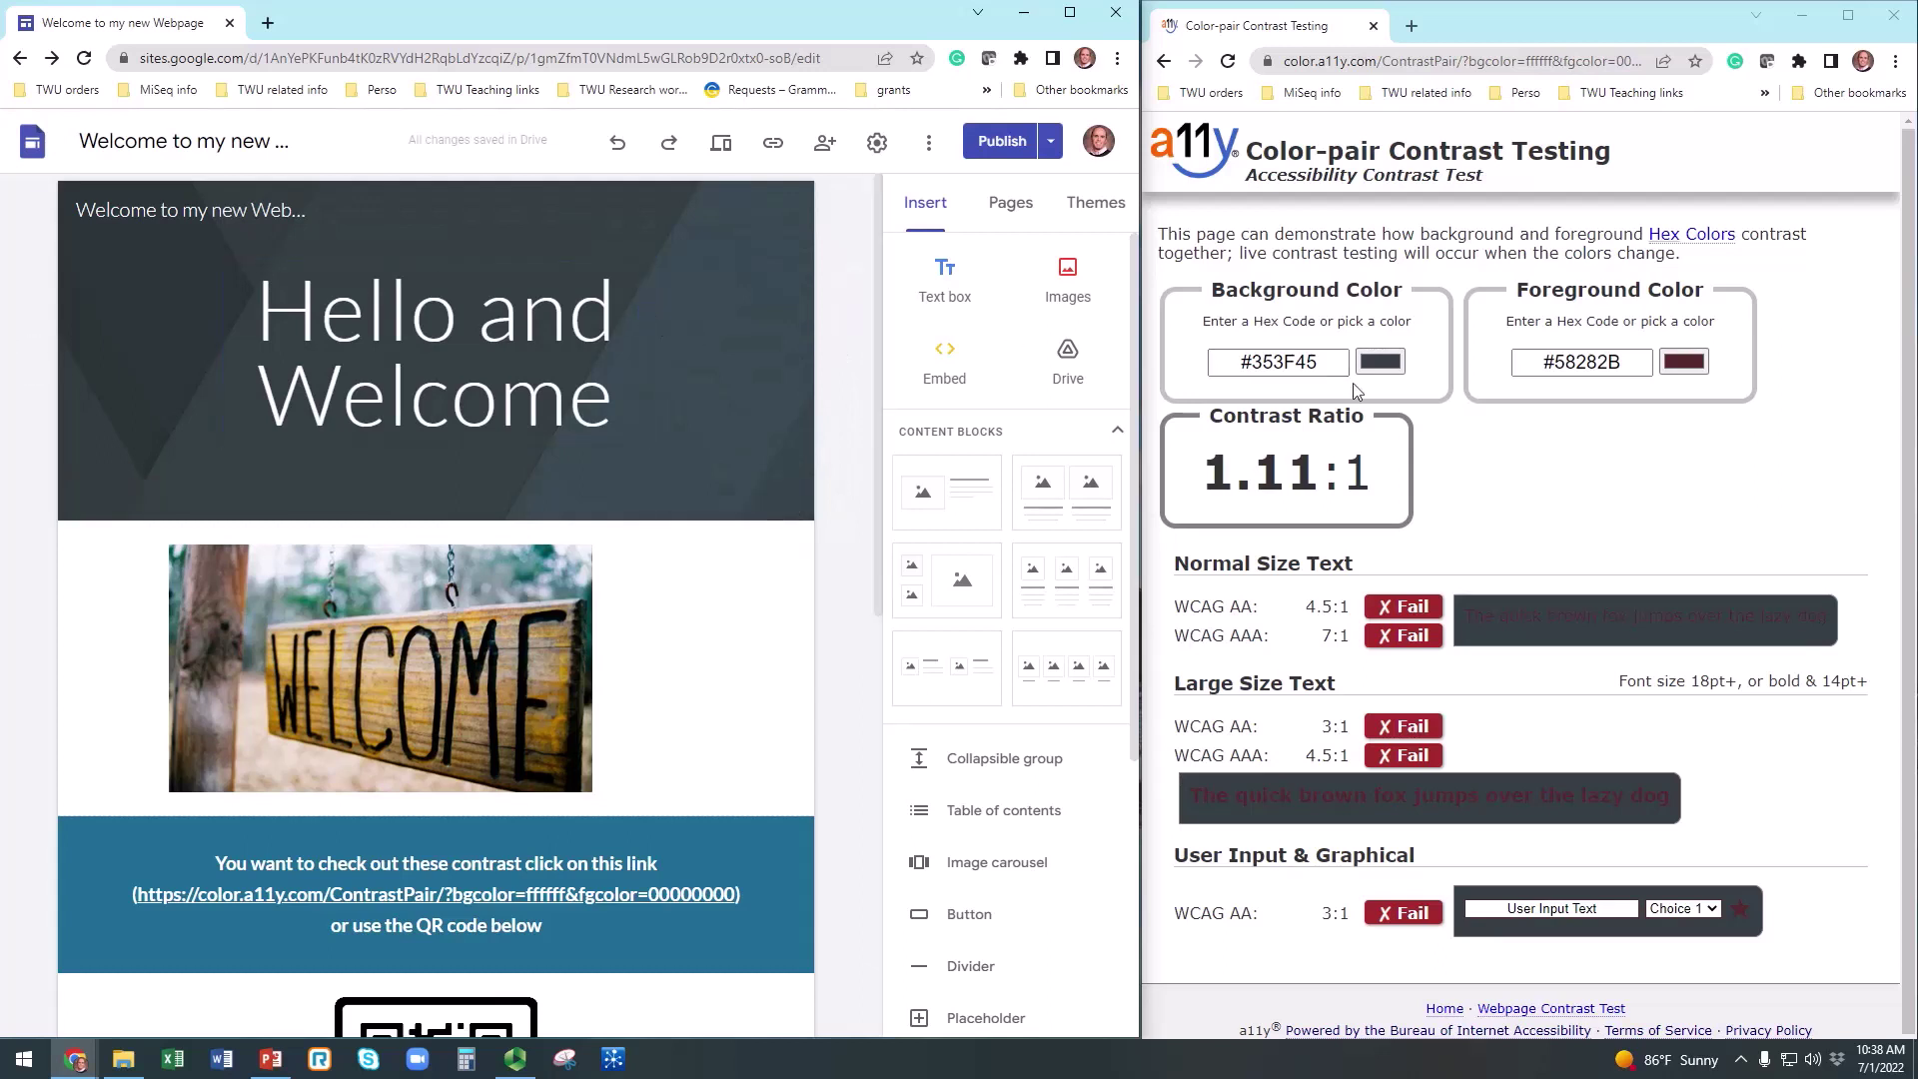
Eyedrop the white title #FFFFFF as foreground, giving a passing 10.77:1 against #353F45.
left_click(1674, 368)
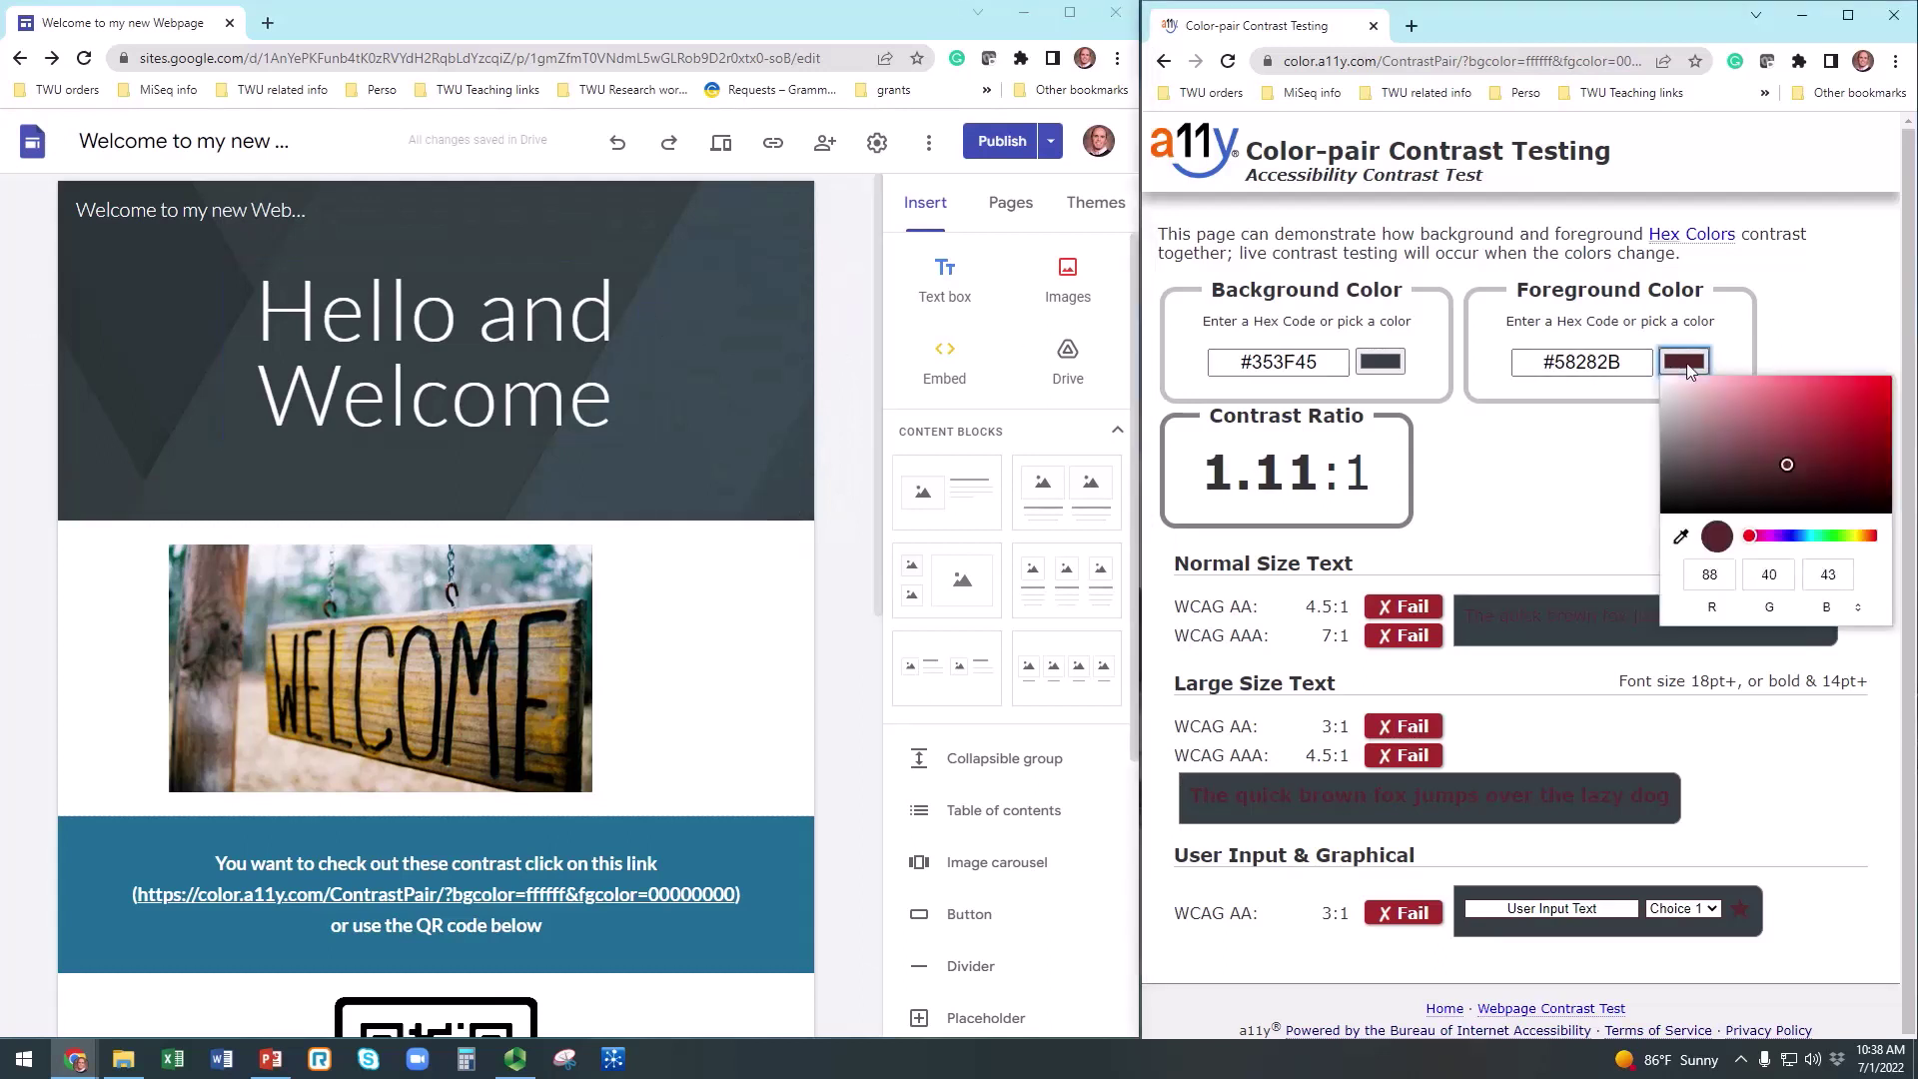
left_click(1681, 536)
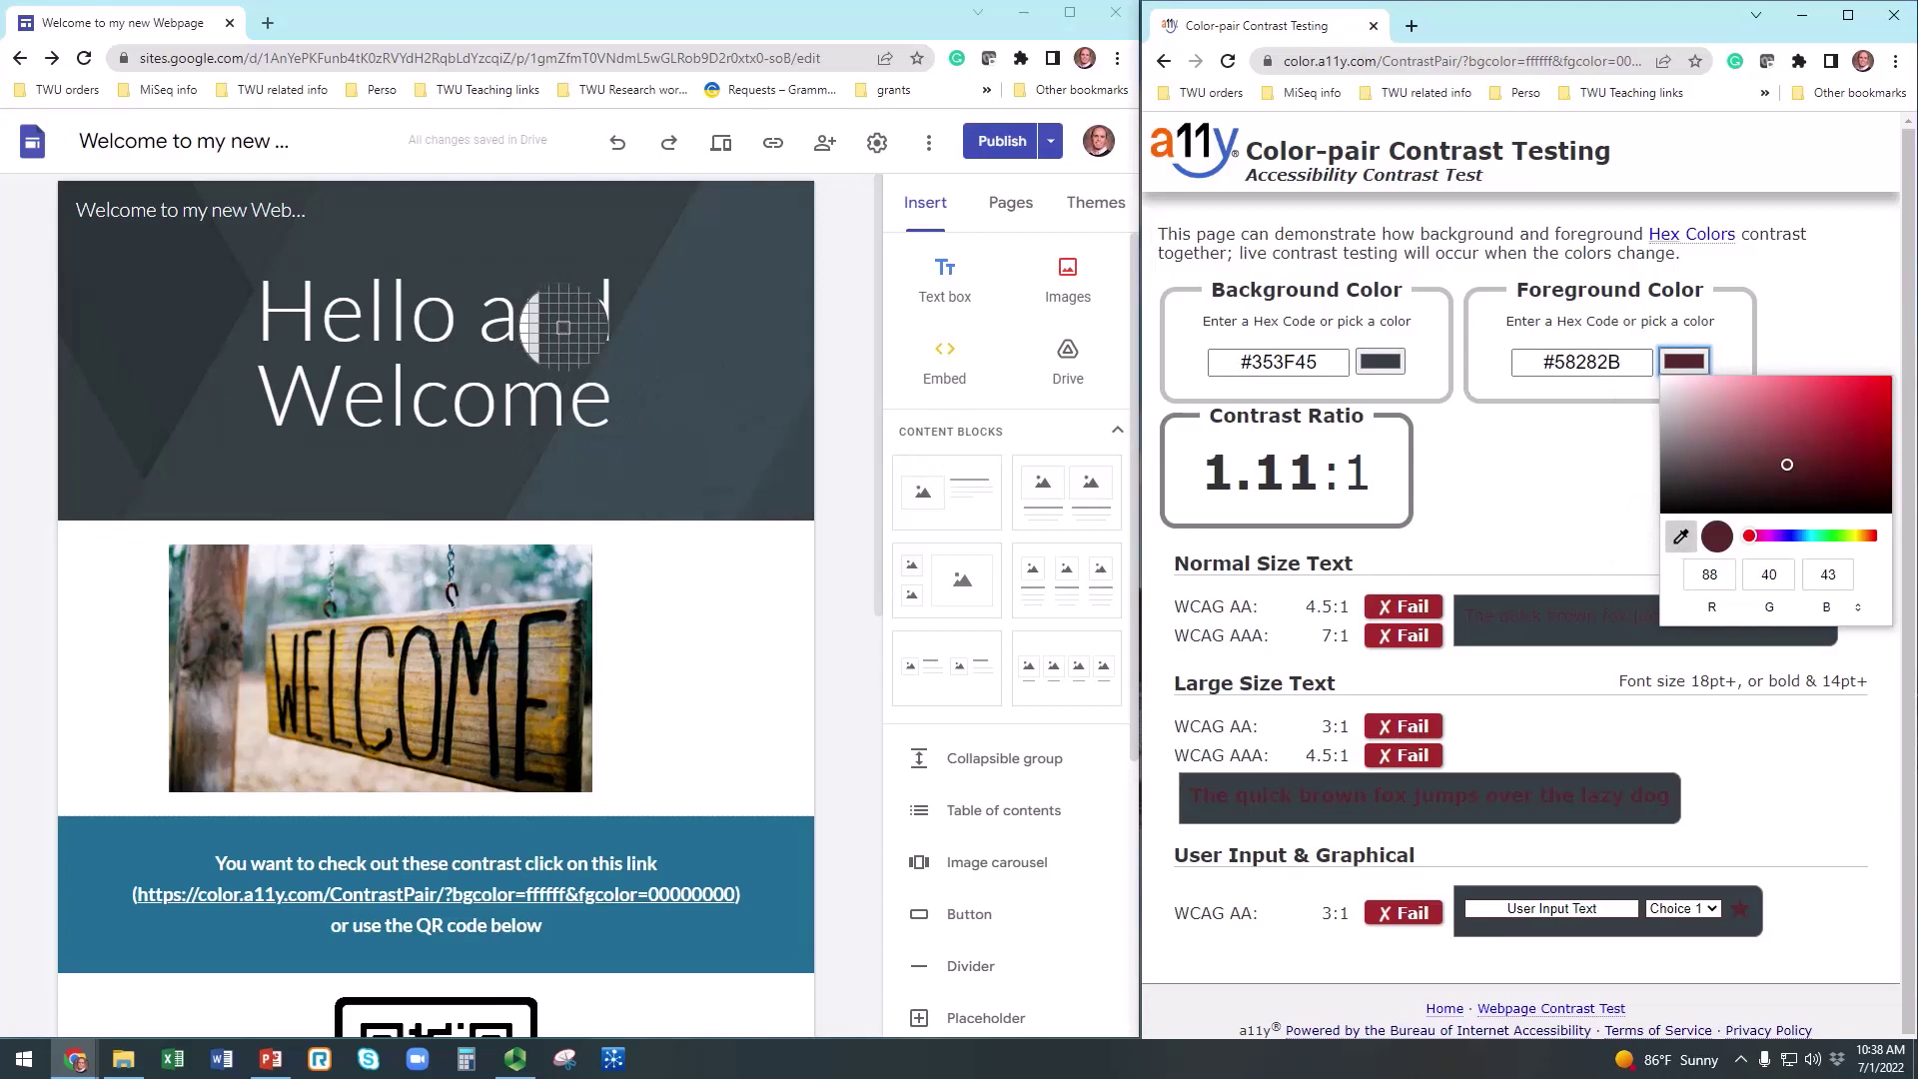
left_click(561, 328)
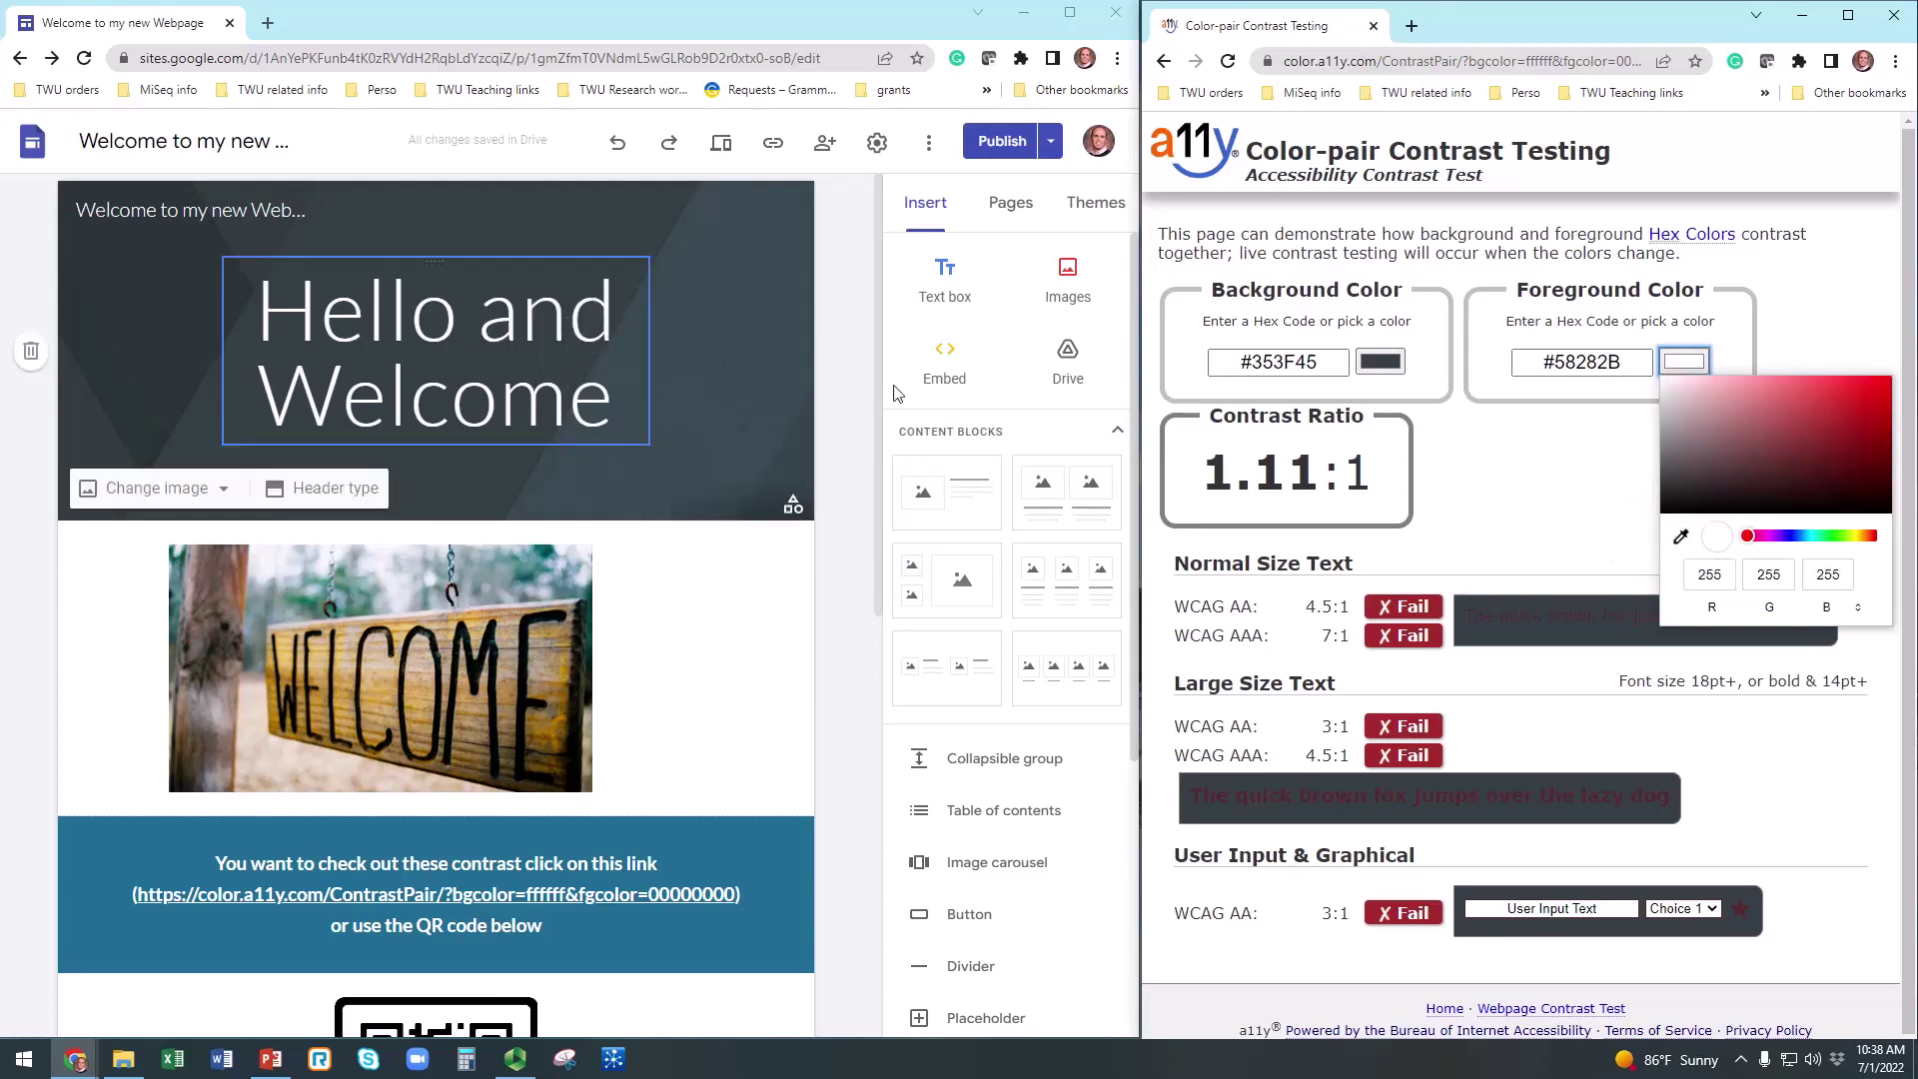
left_click(1563, 513)
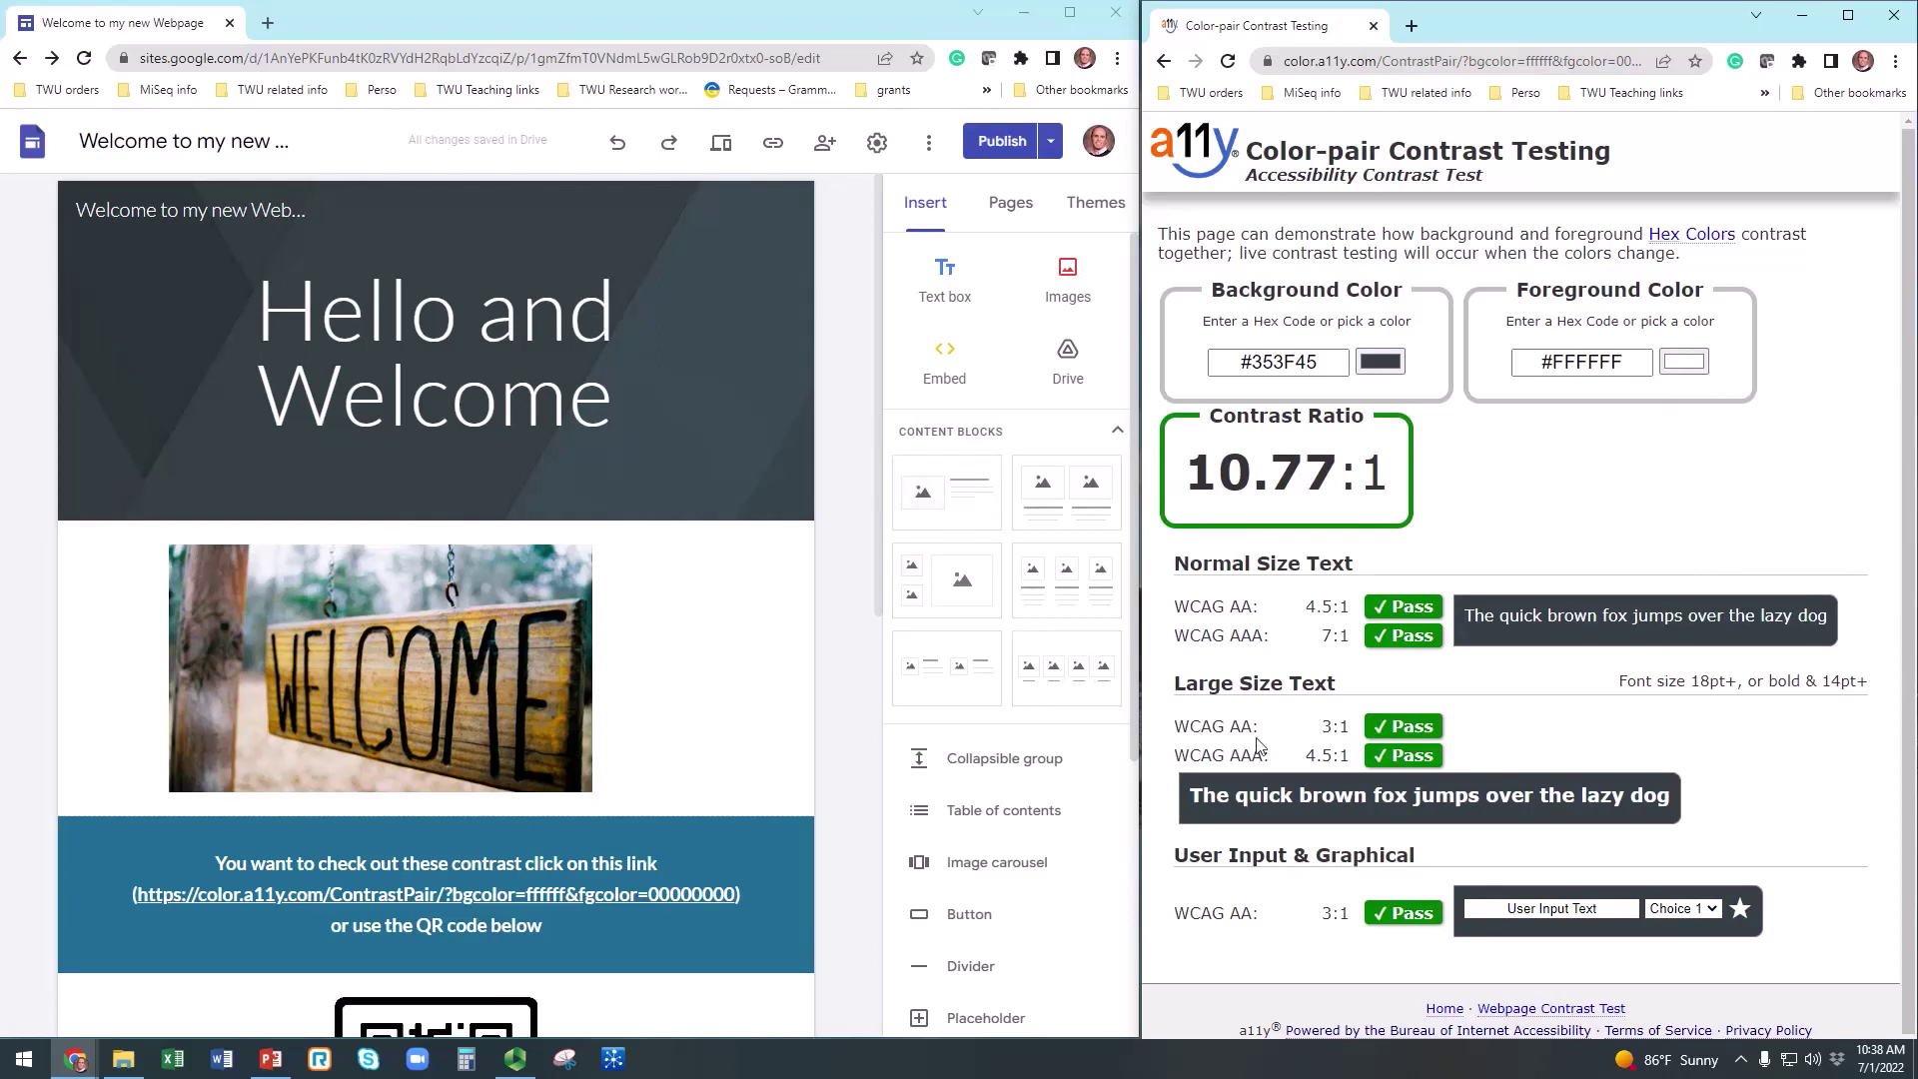
mouse_move(1379, 759)
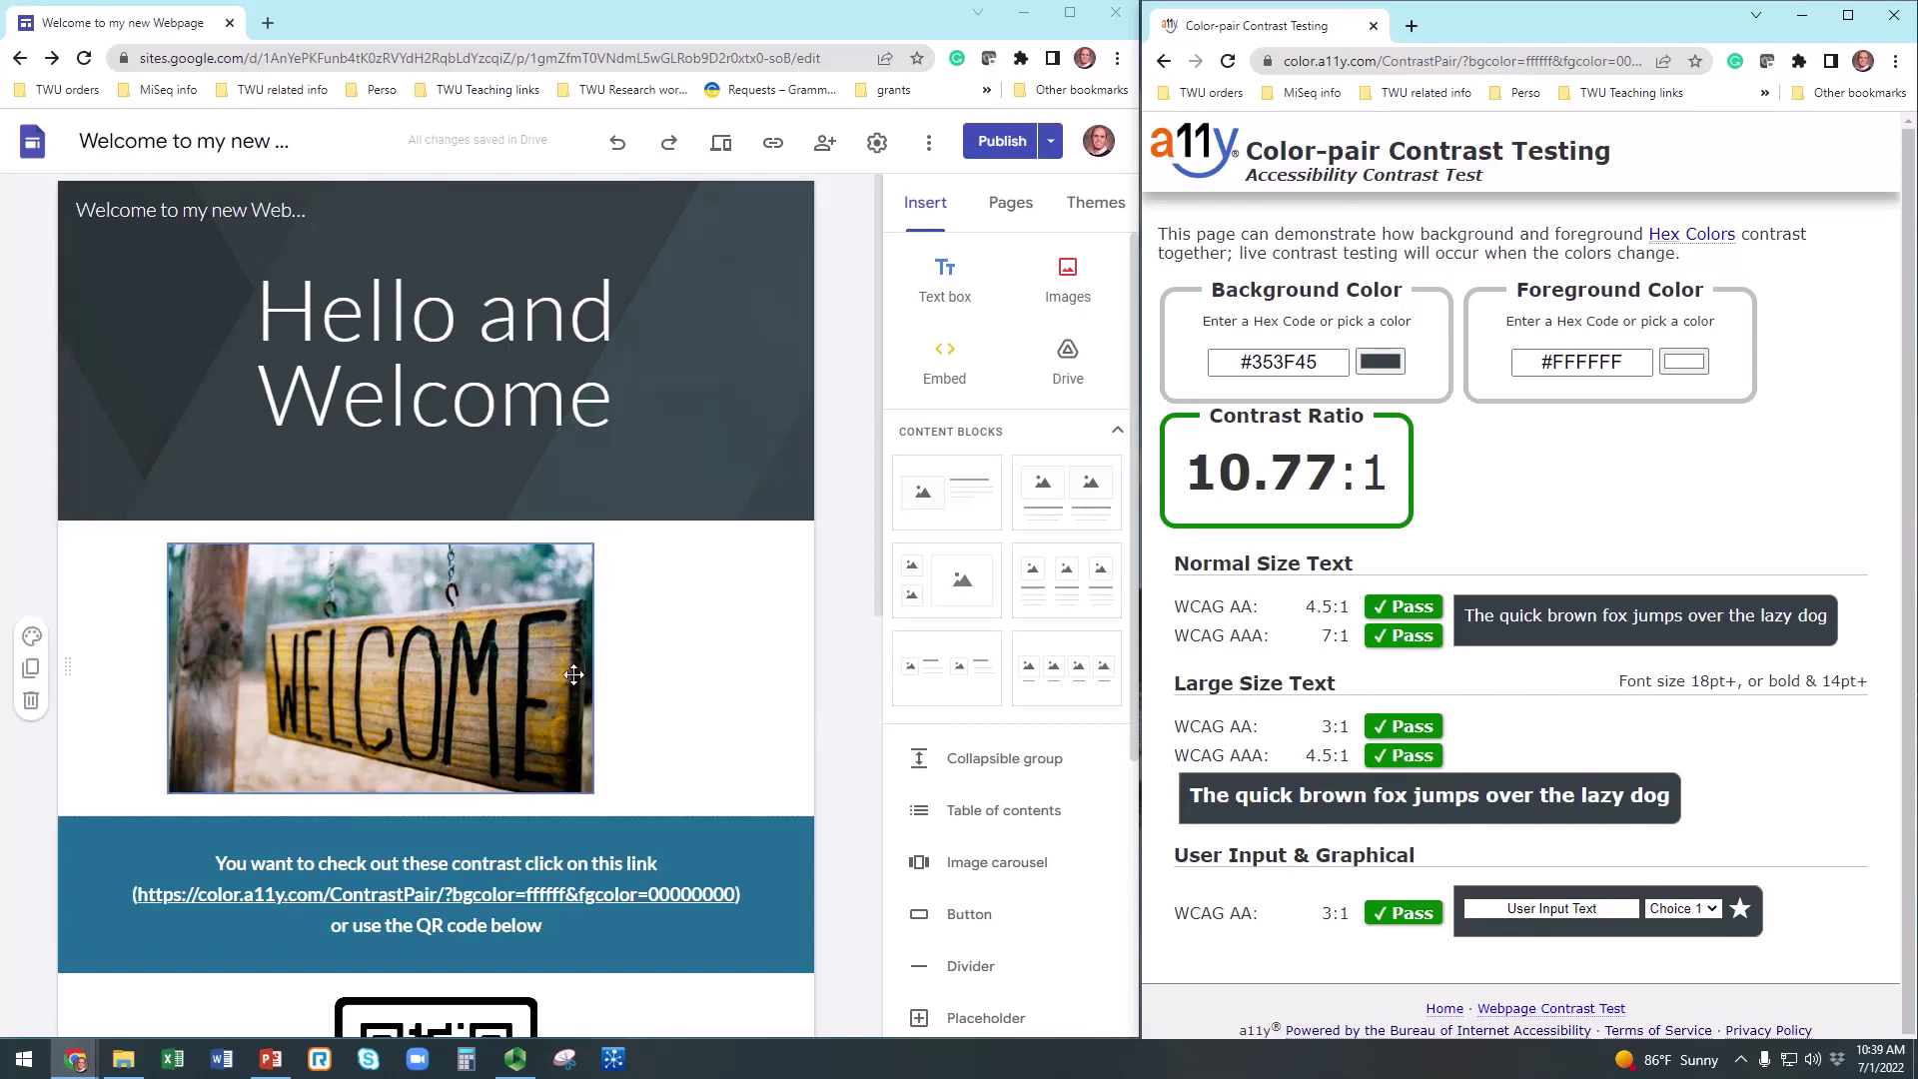
Tick 'This is a decorative image' in the WELCOME sign image's alt text and apply it.
left_click(483, 655)
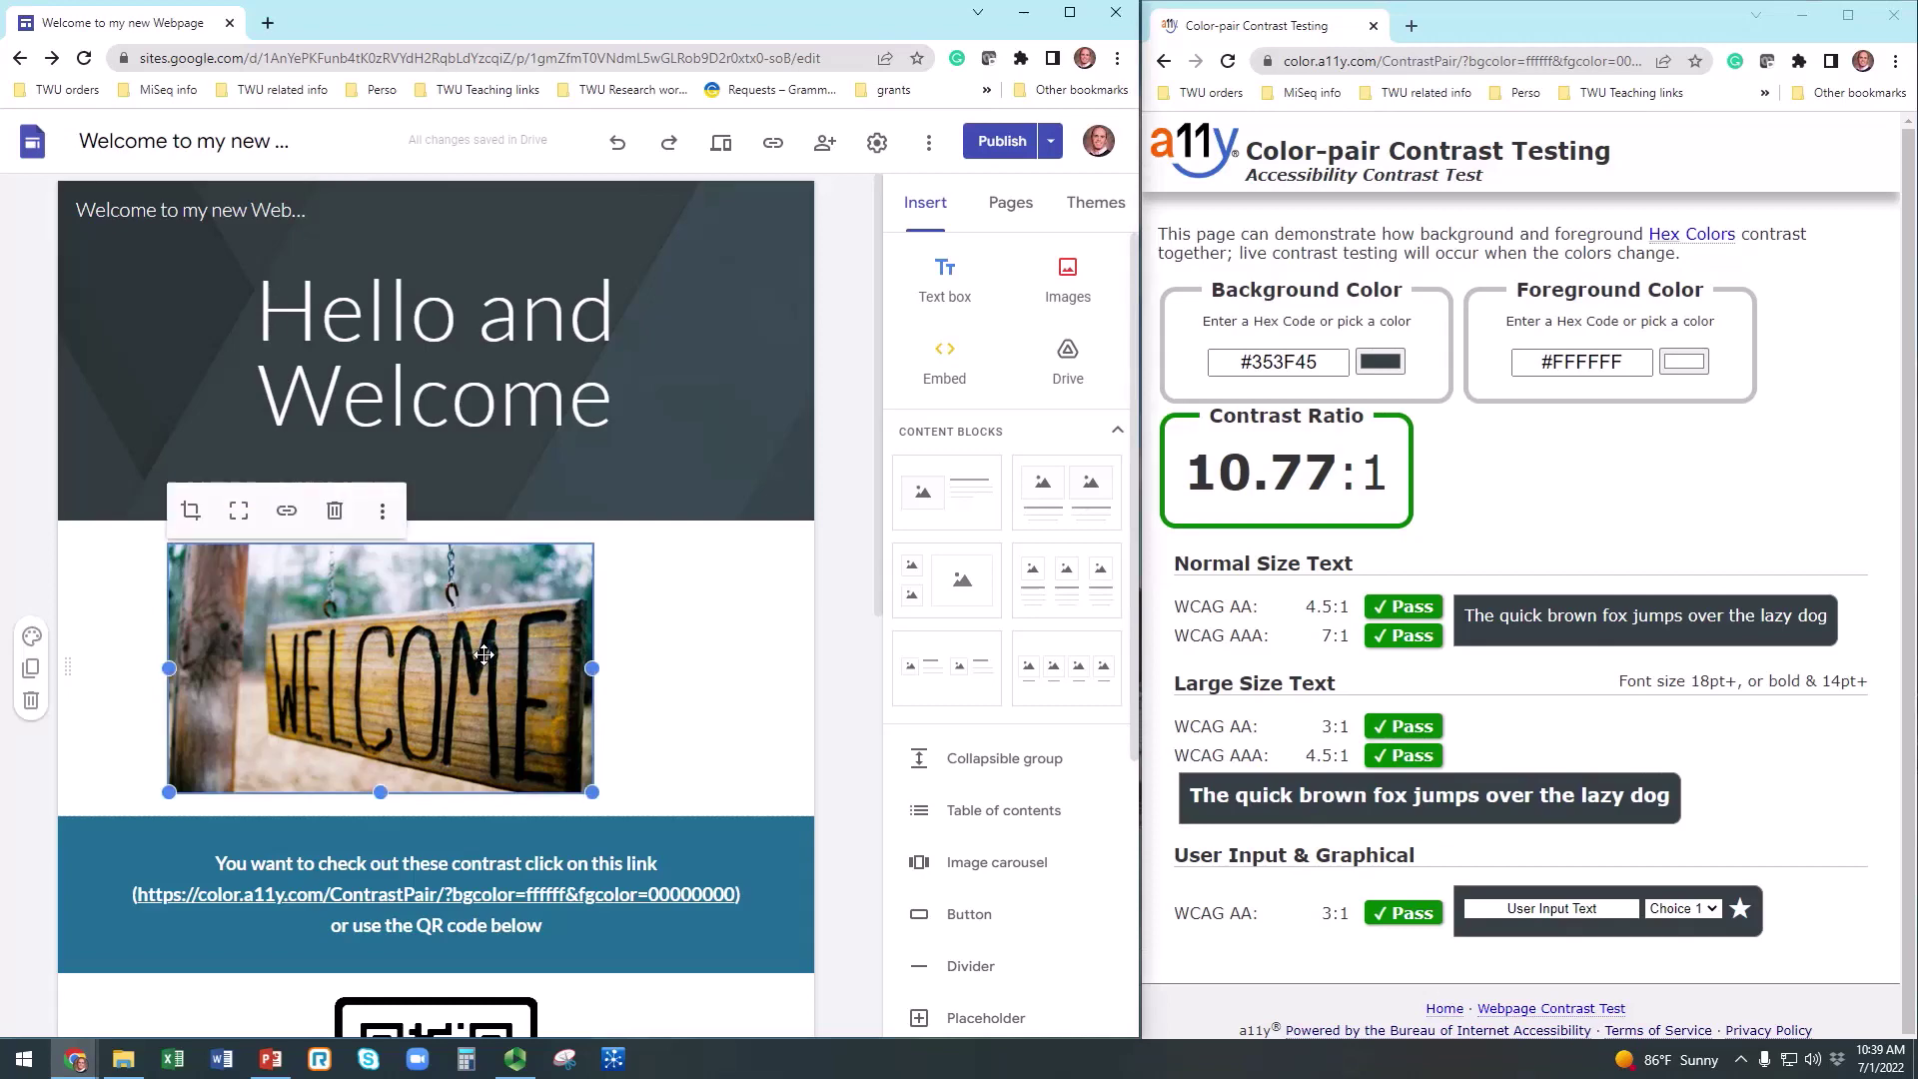
left_click(384, 513)
mouse_move(388, 529)
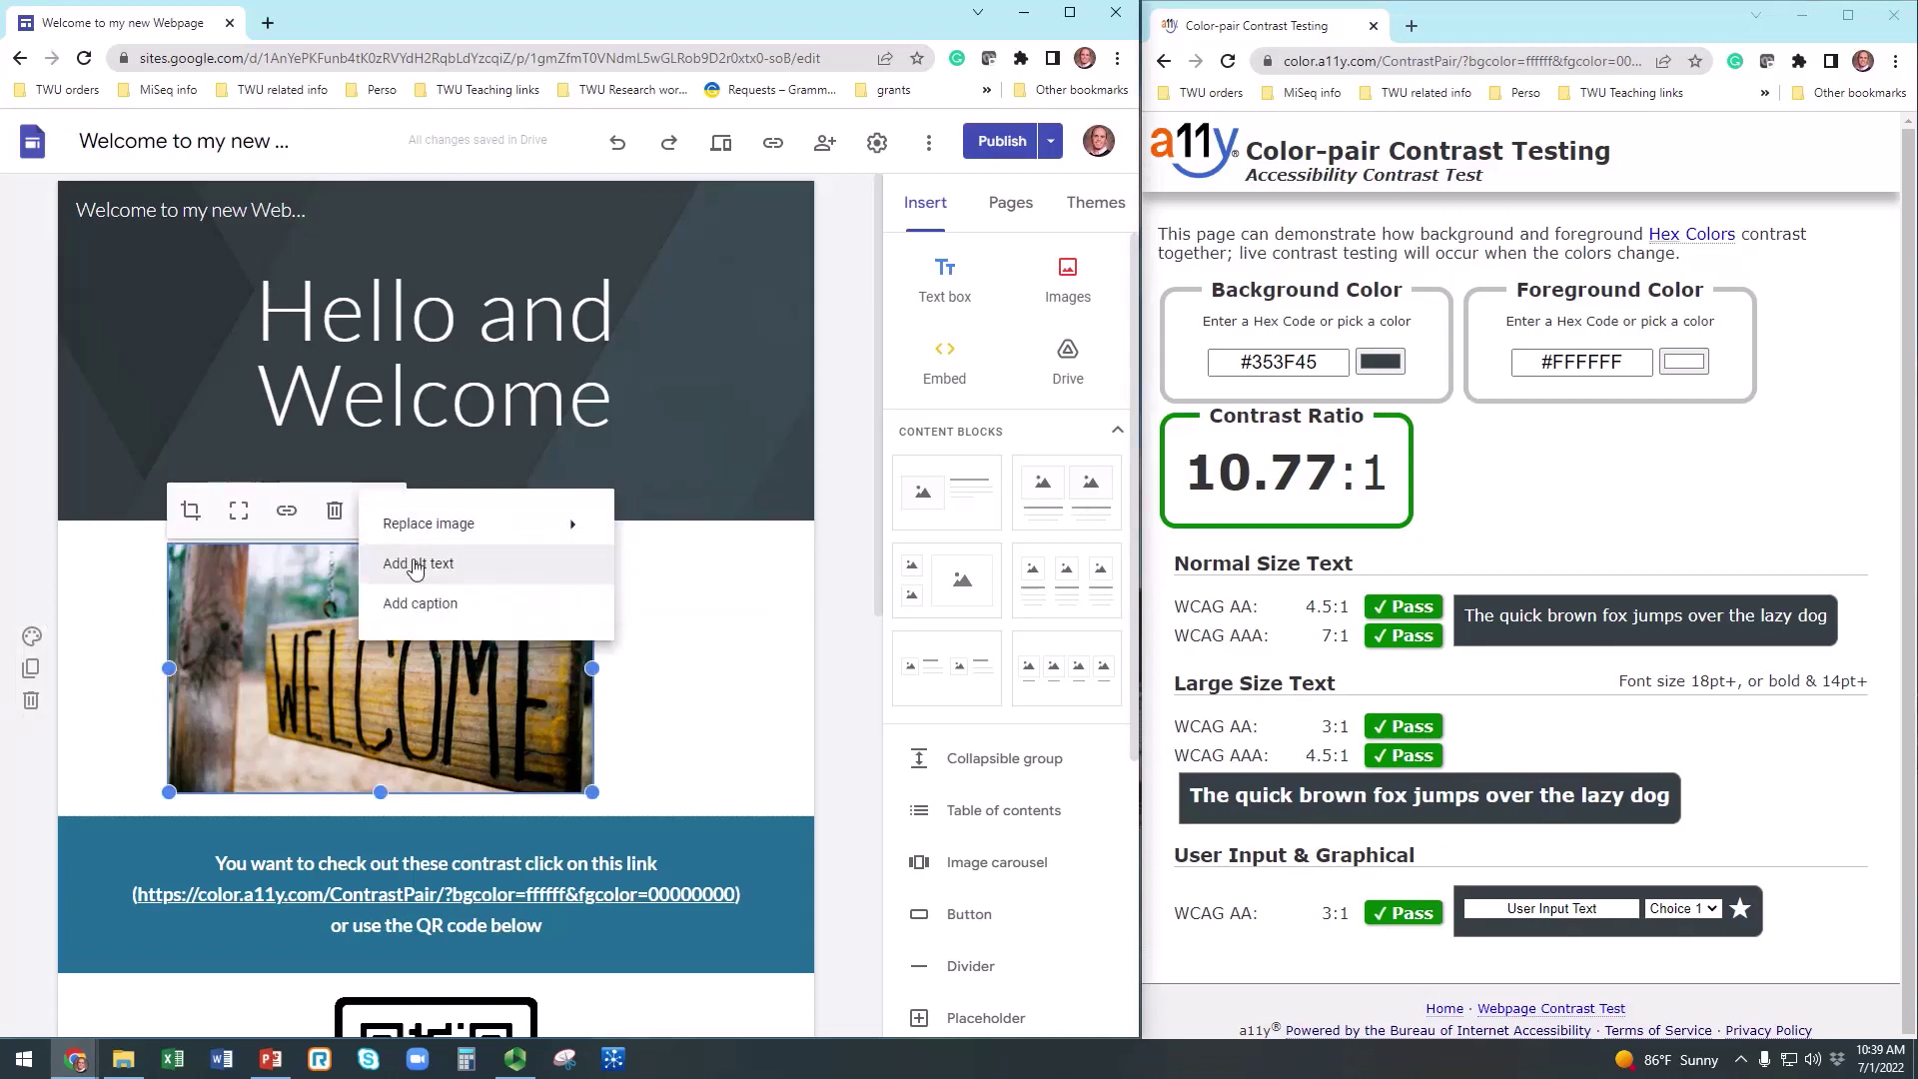
left_click(411, 563)
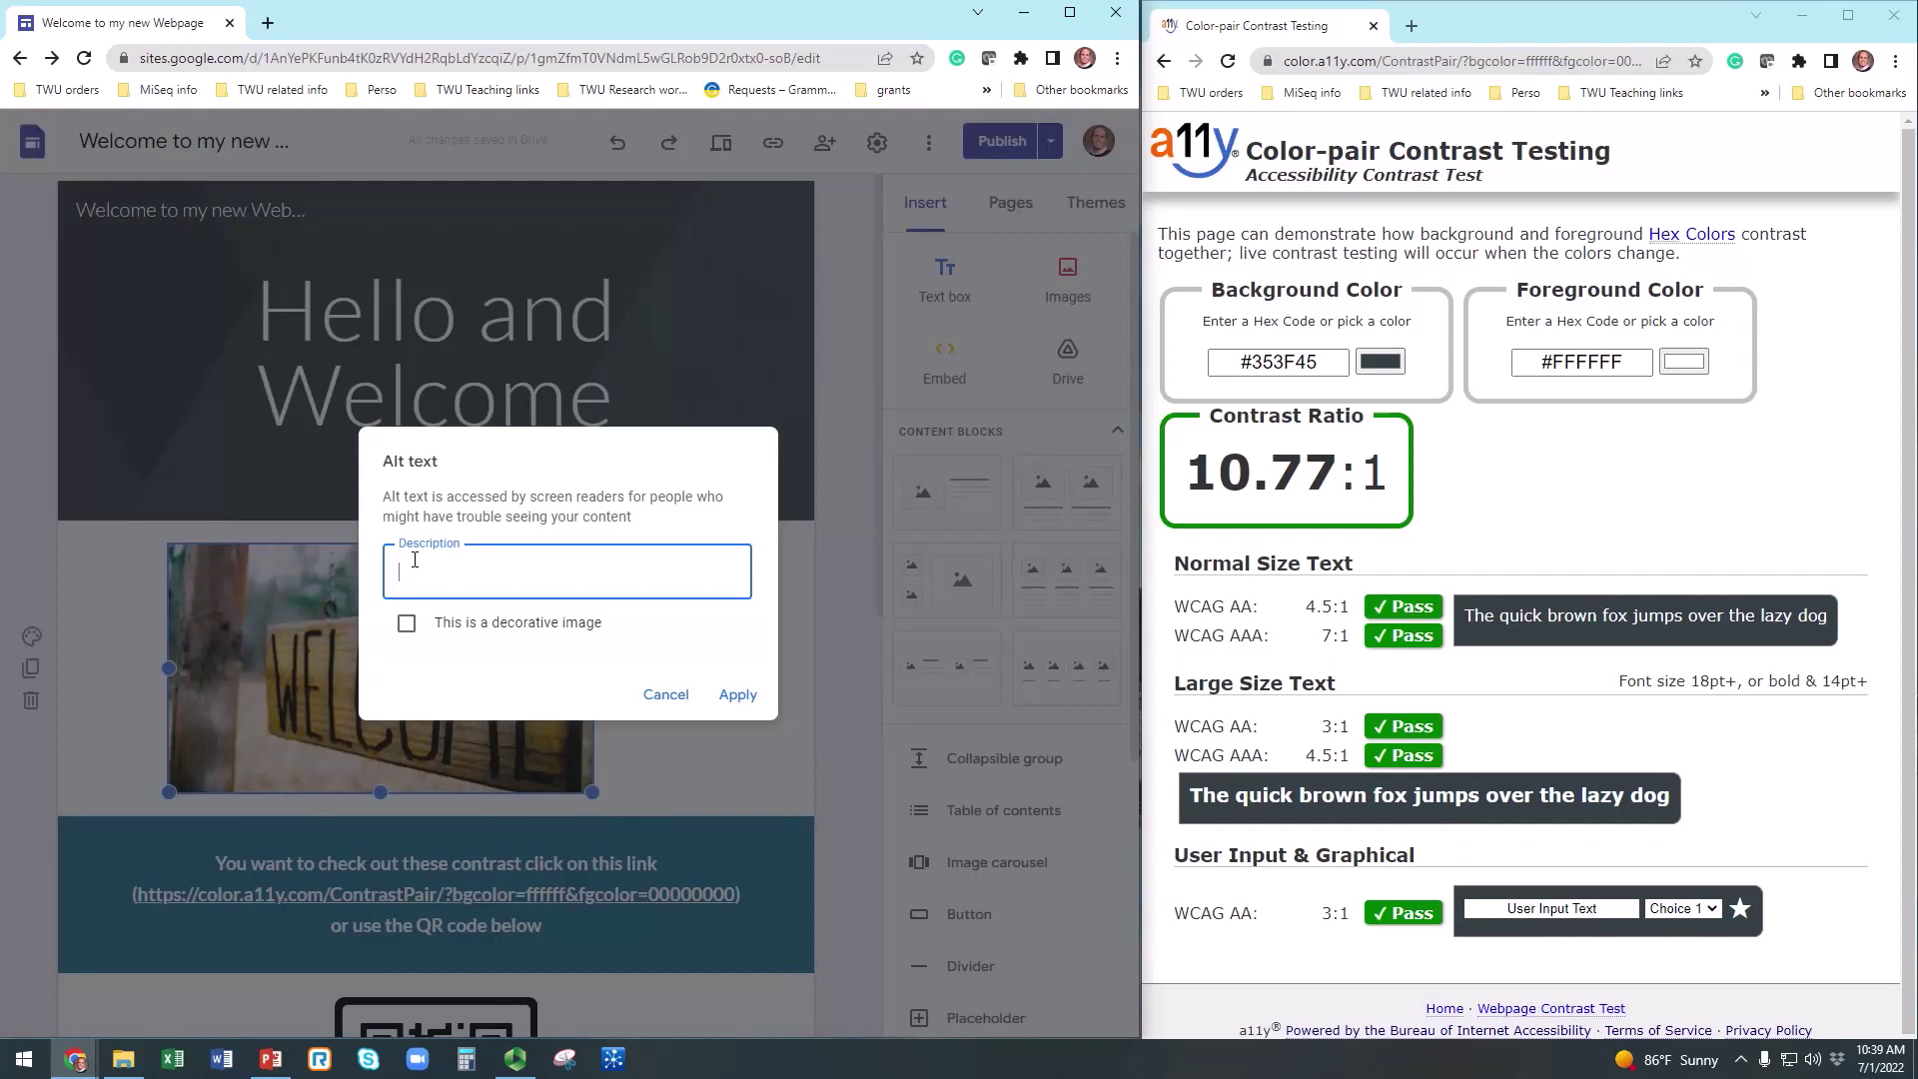
left_click(406, 629)
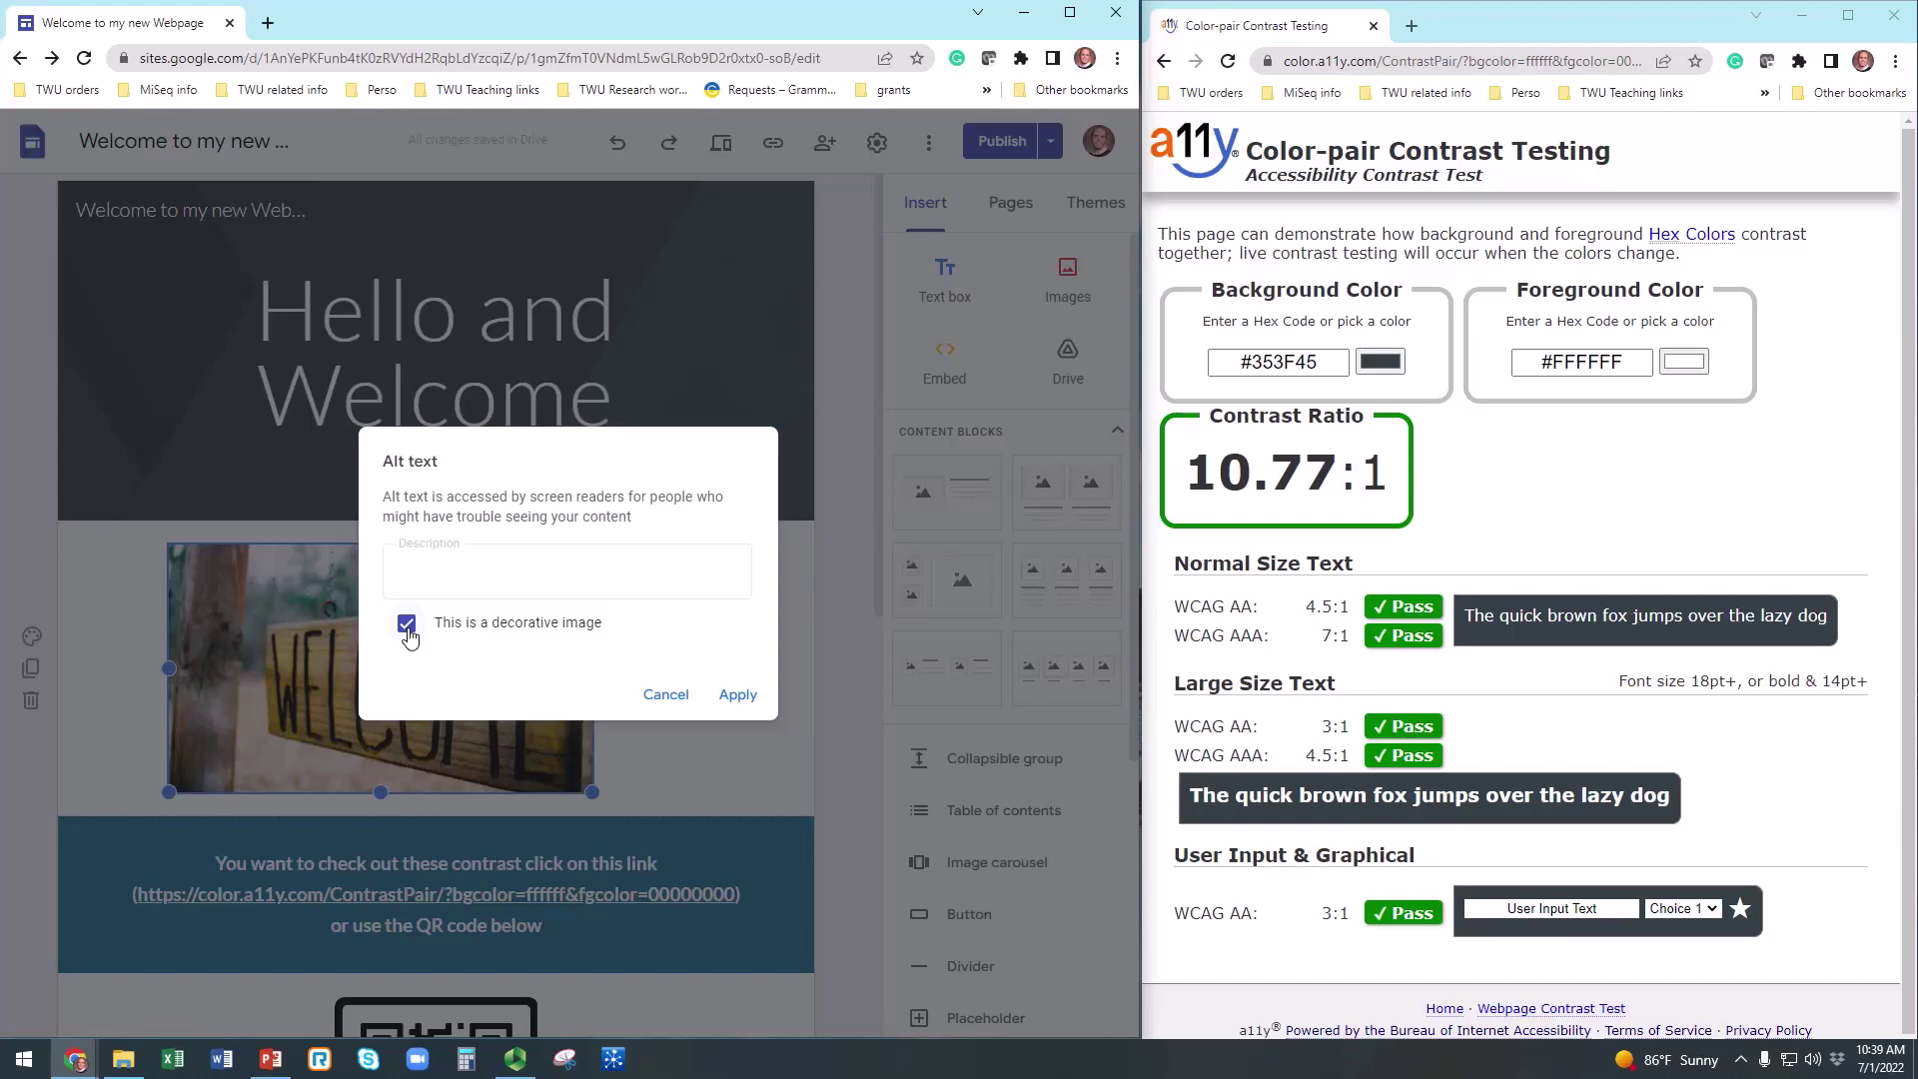
left_click(737, 695)
scroll(663, 758, "down", 4)
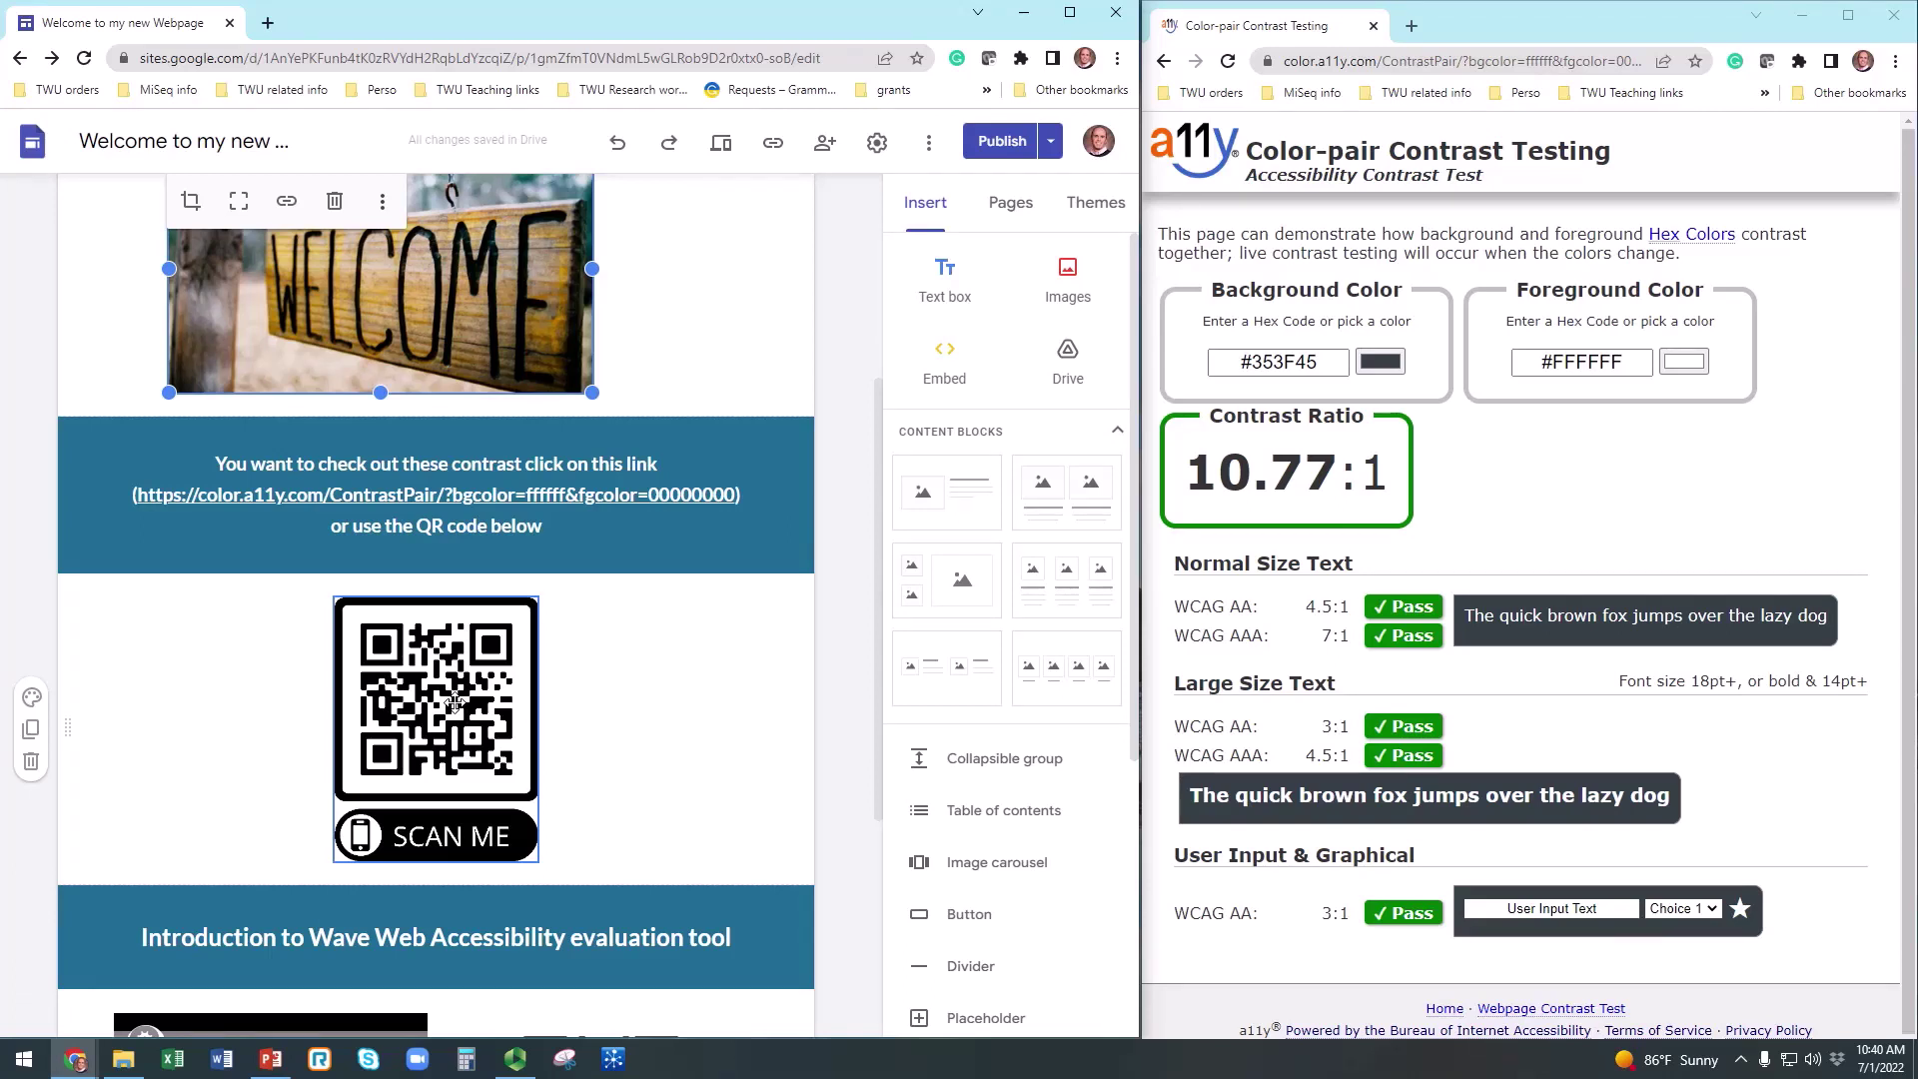
Set the QR code image's alt text description to 'QR code to access the p11Y website'.
left_click(455, 703)
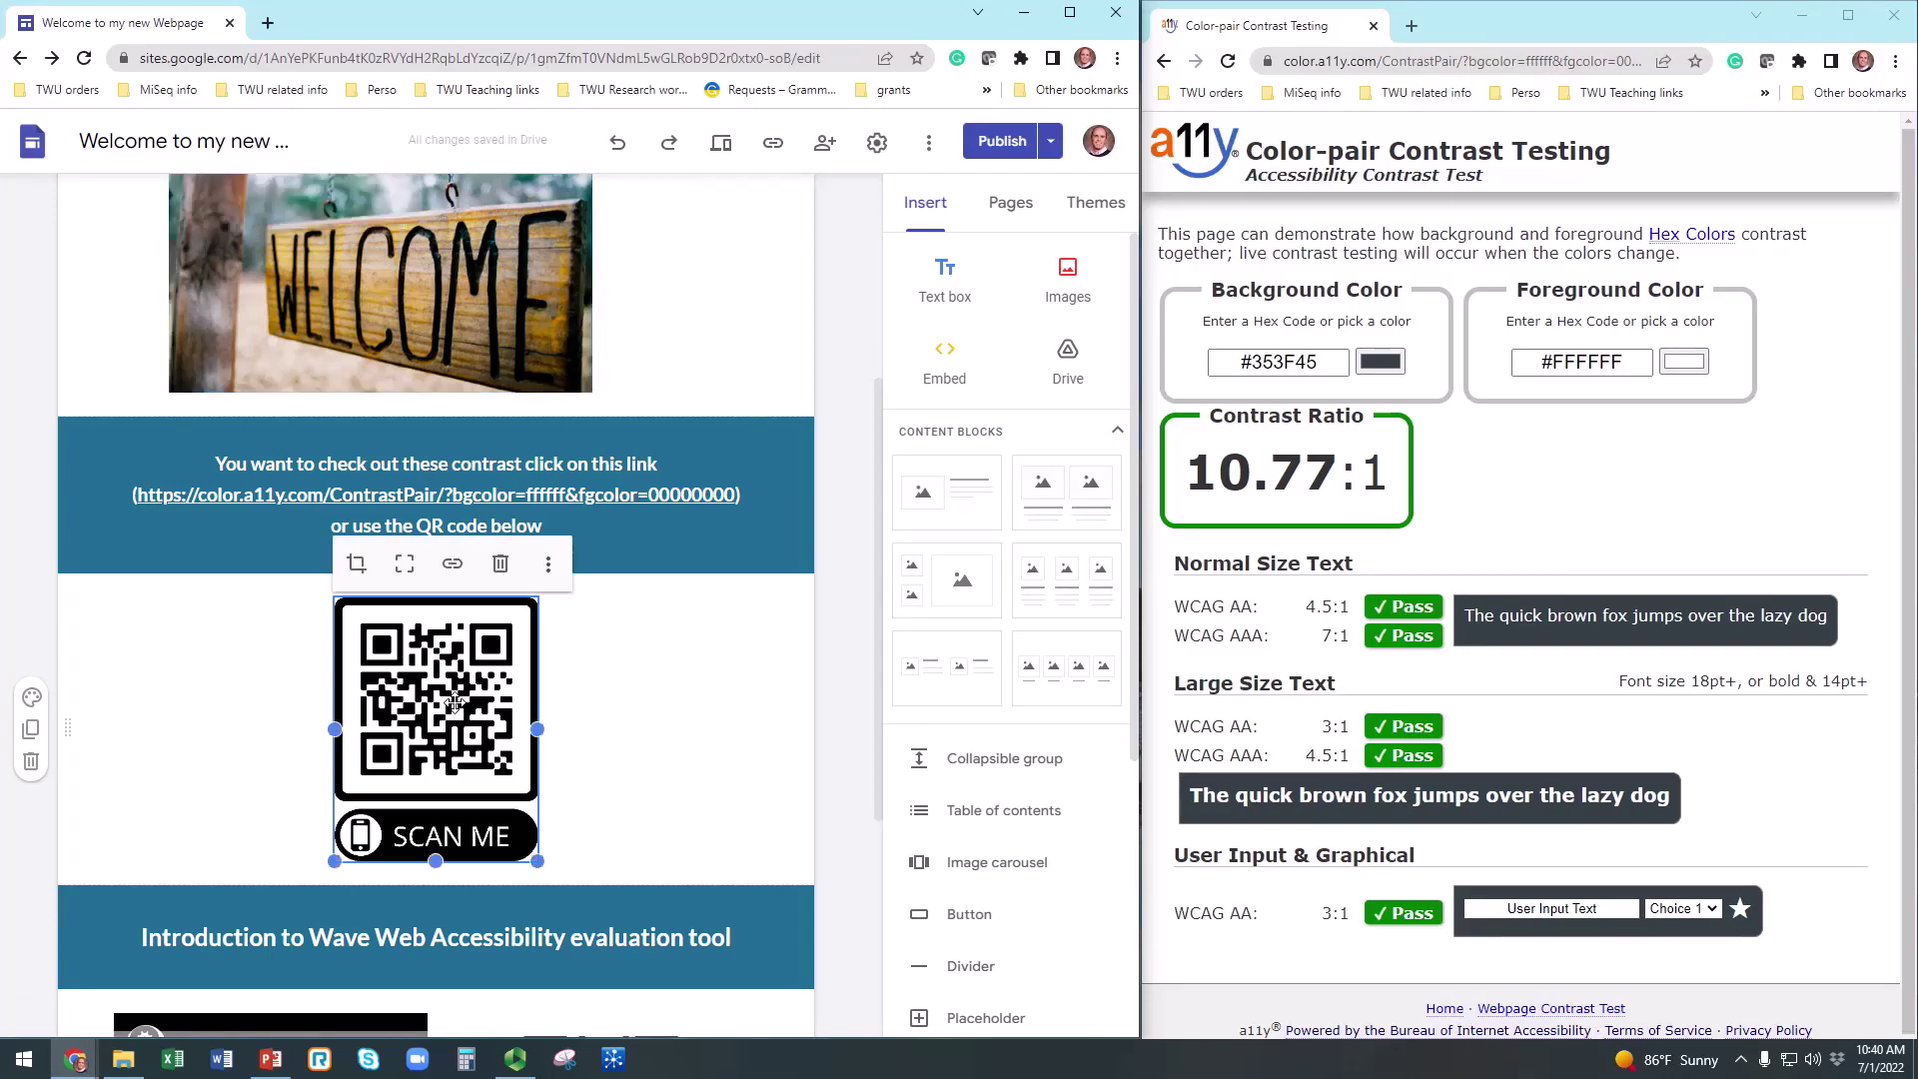
left_click(556, 566)
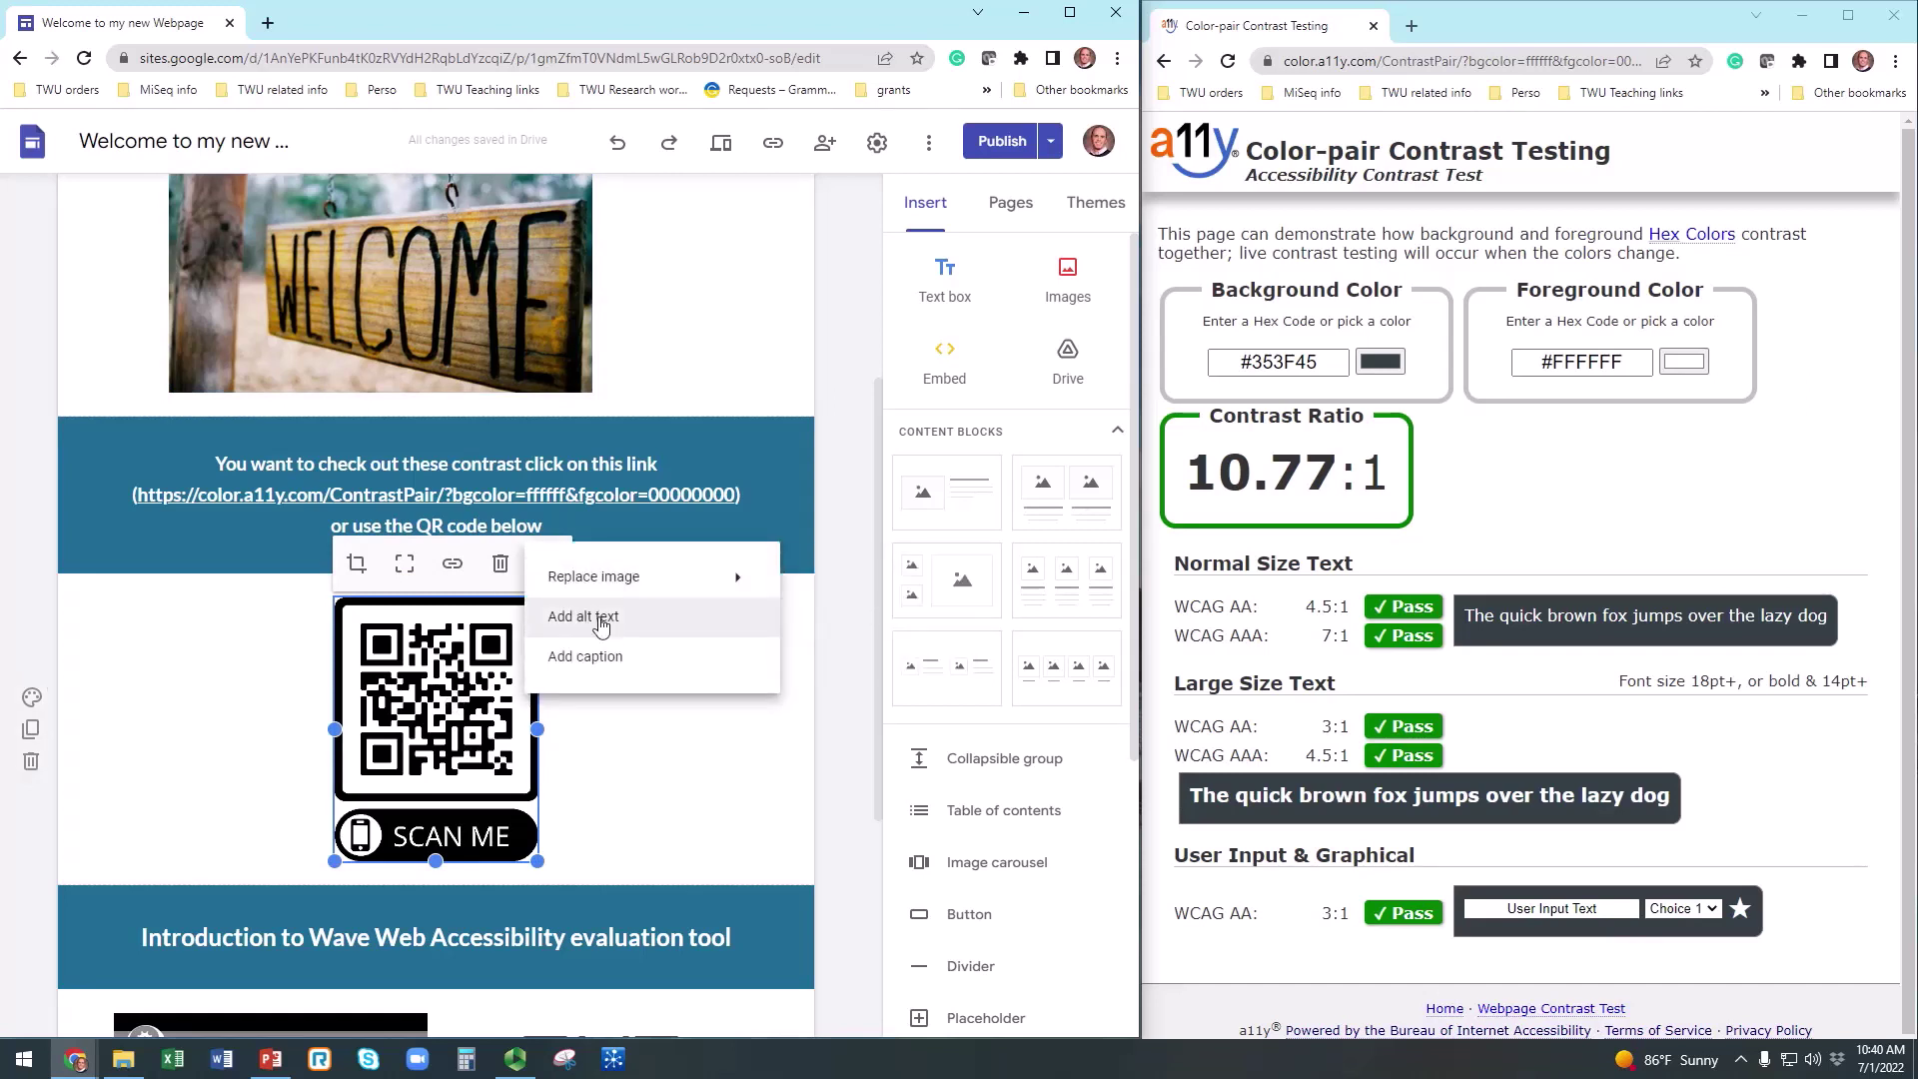
left_click(600, 620)
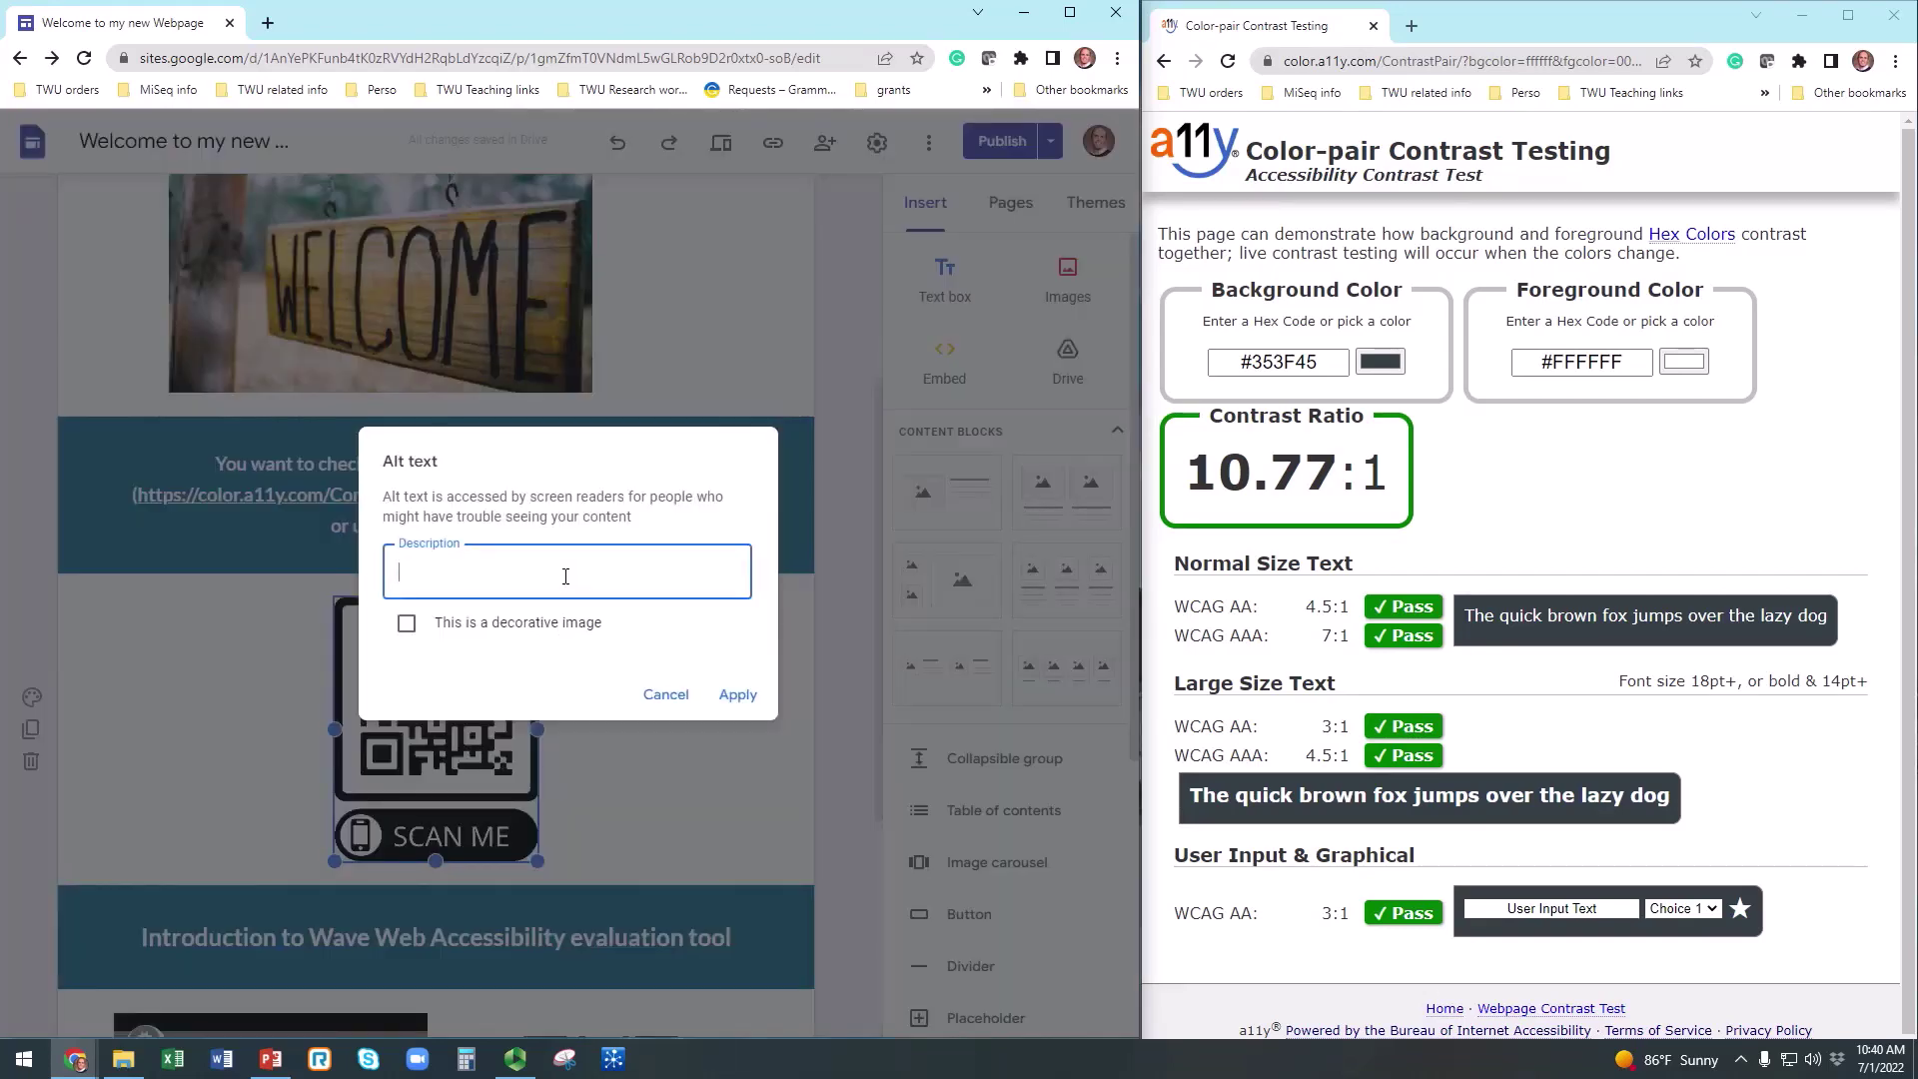
type("QR code to access the p")
type("11Y website")
left_click(738, 695)
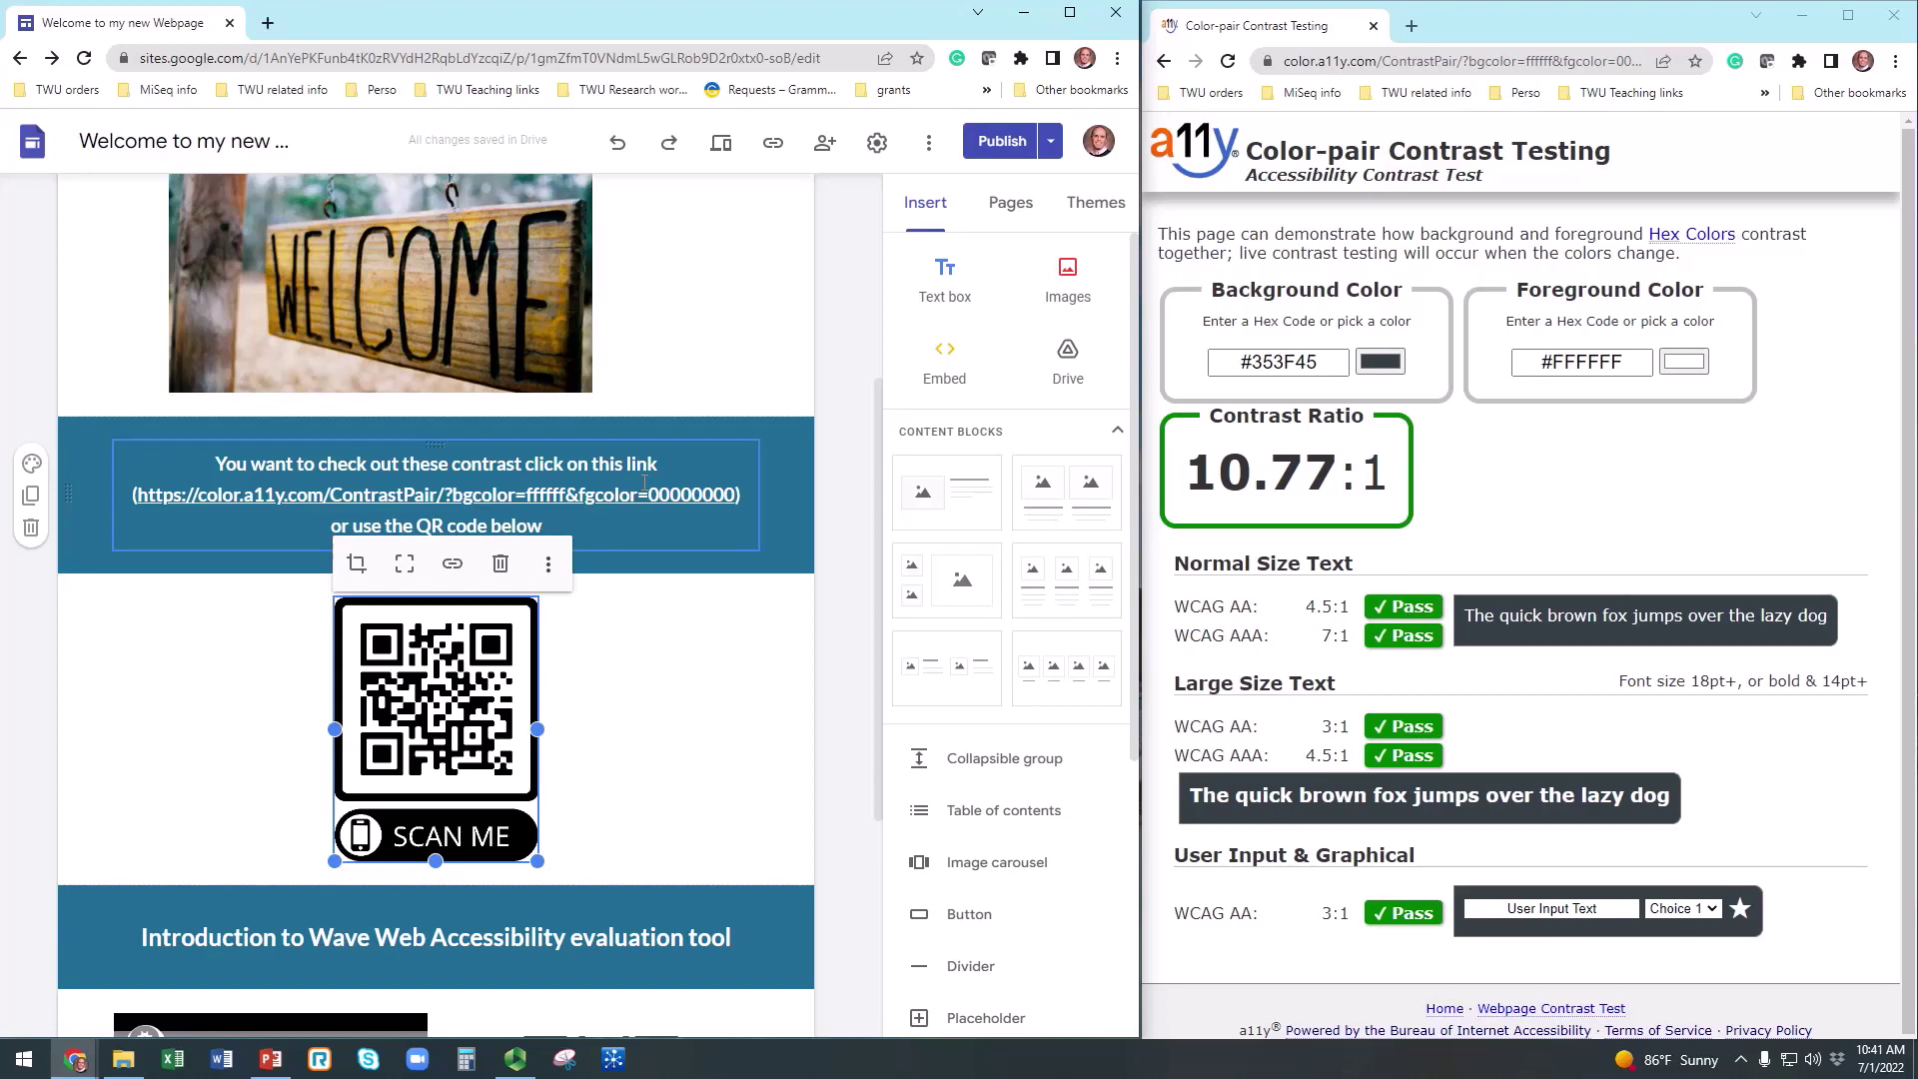
Change the raw contrast-checker URL's link text to 'check your website'.
triple_click(724, 486)
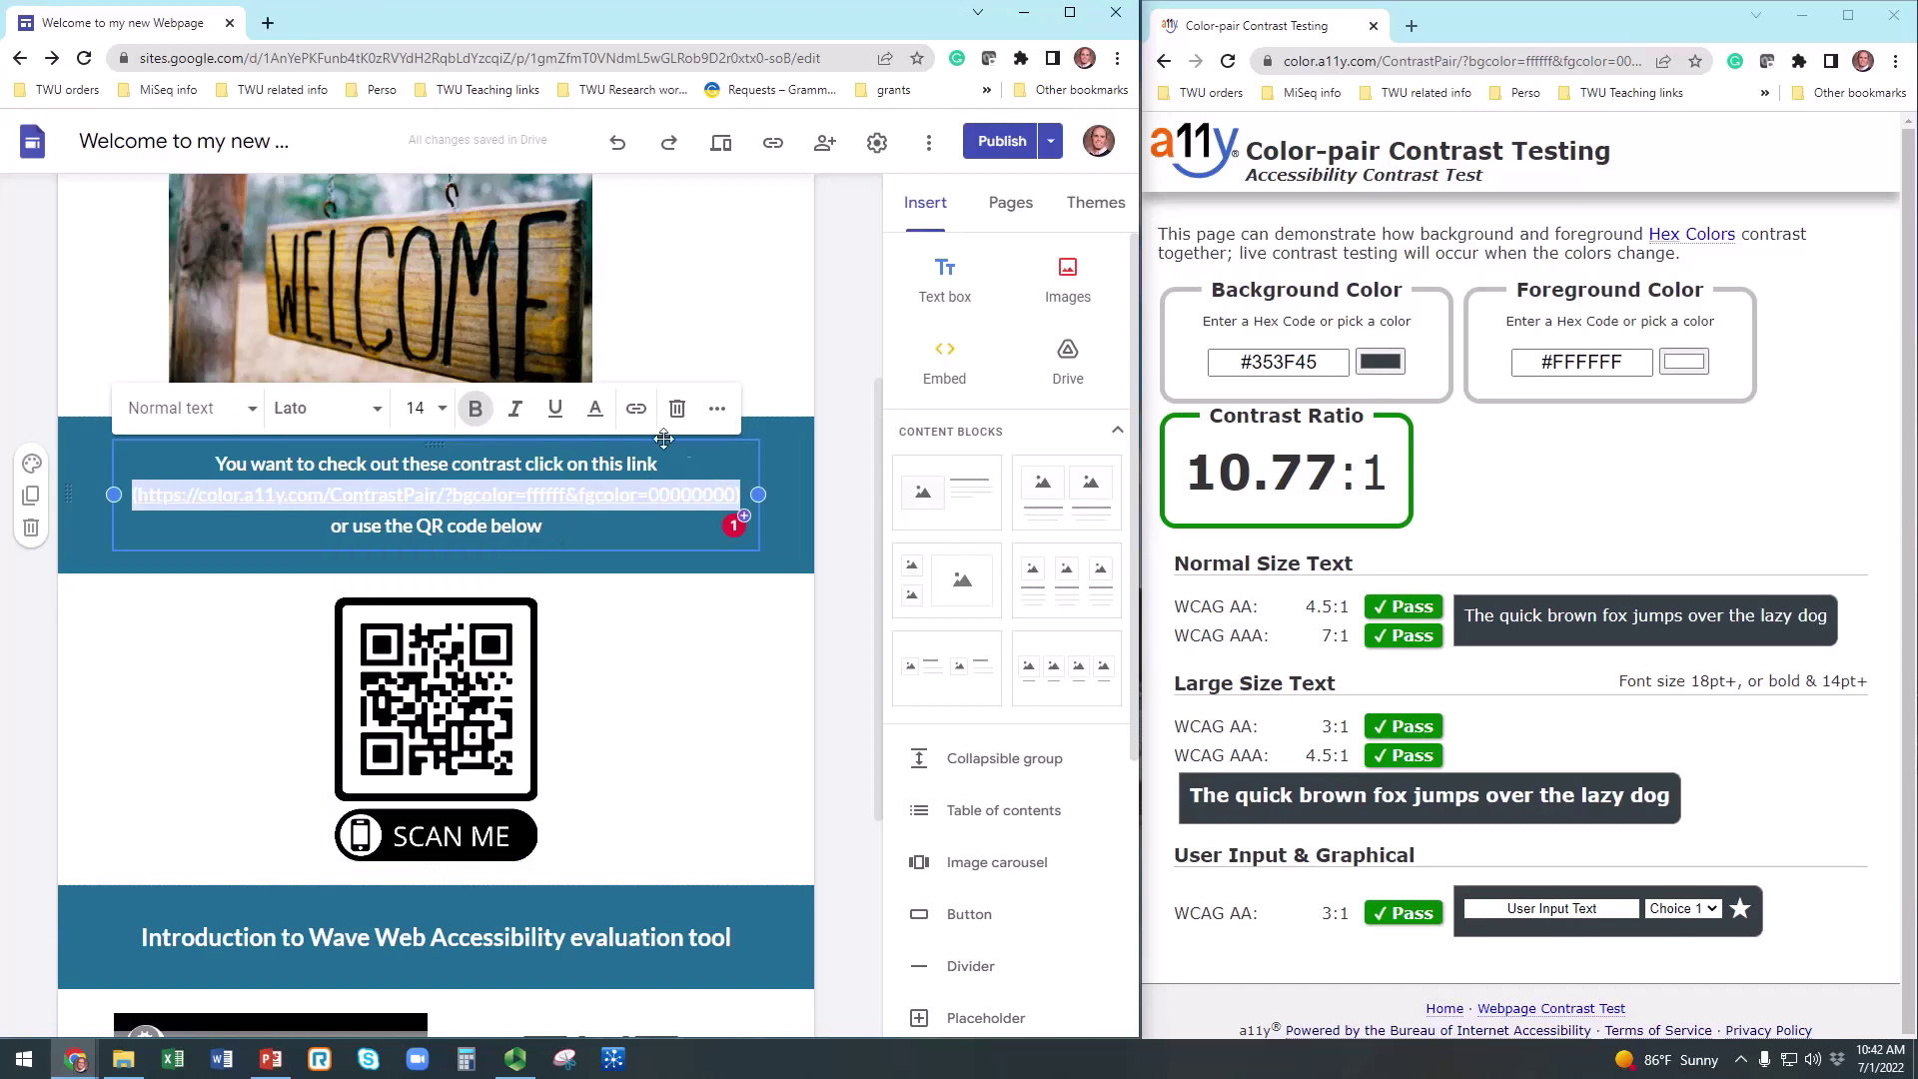
left_click(640, 412)
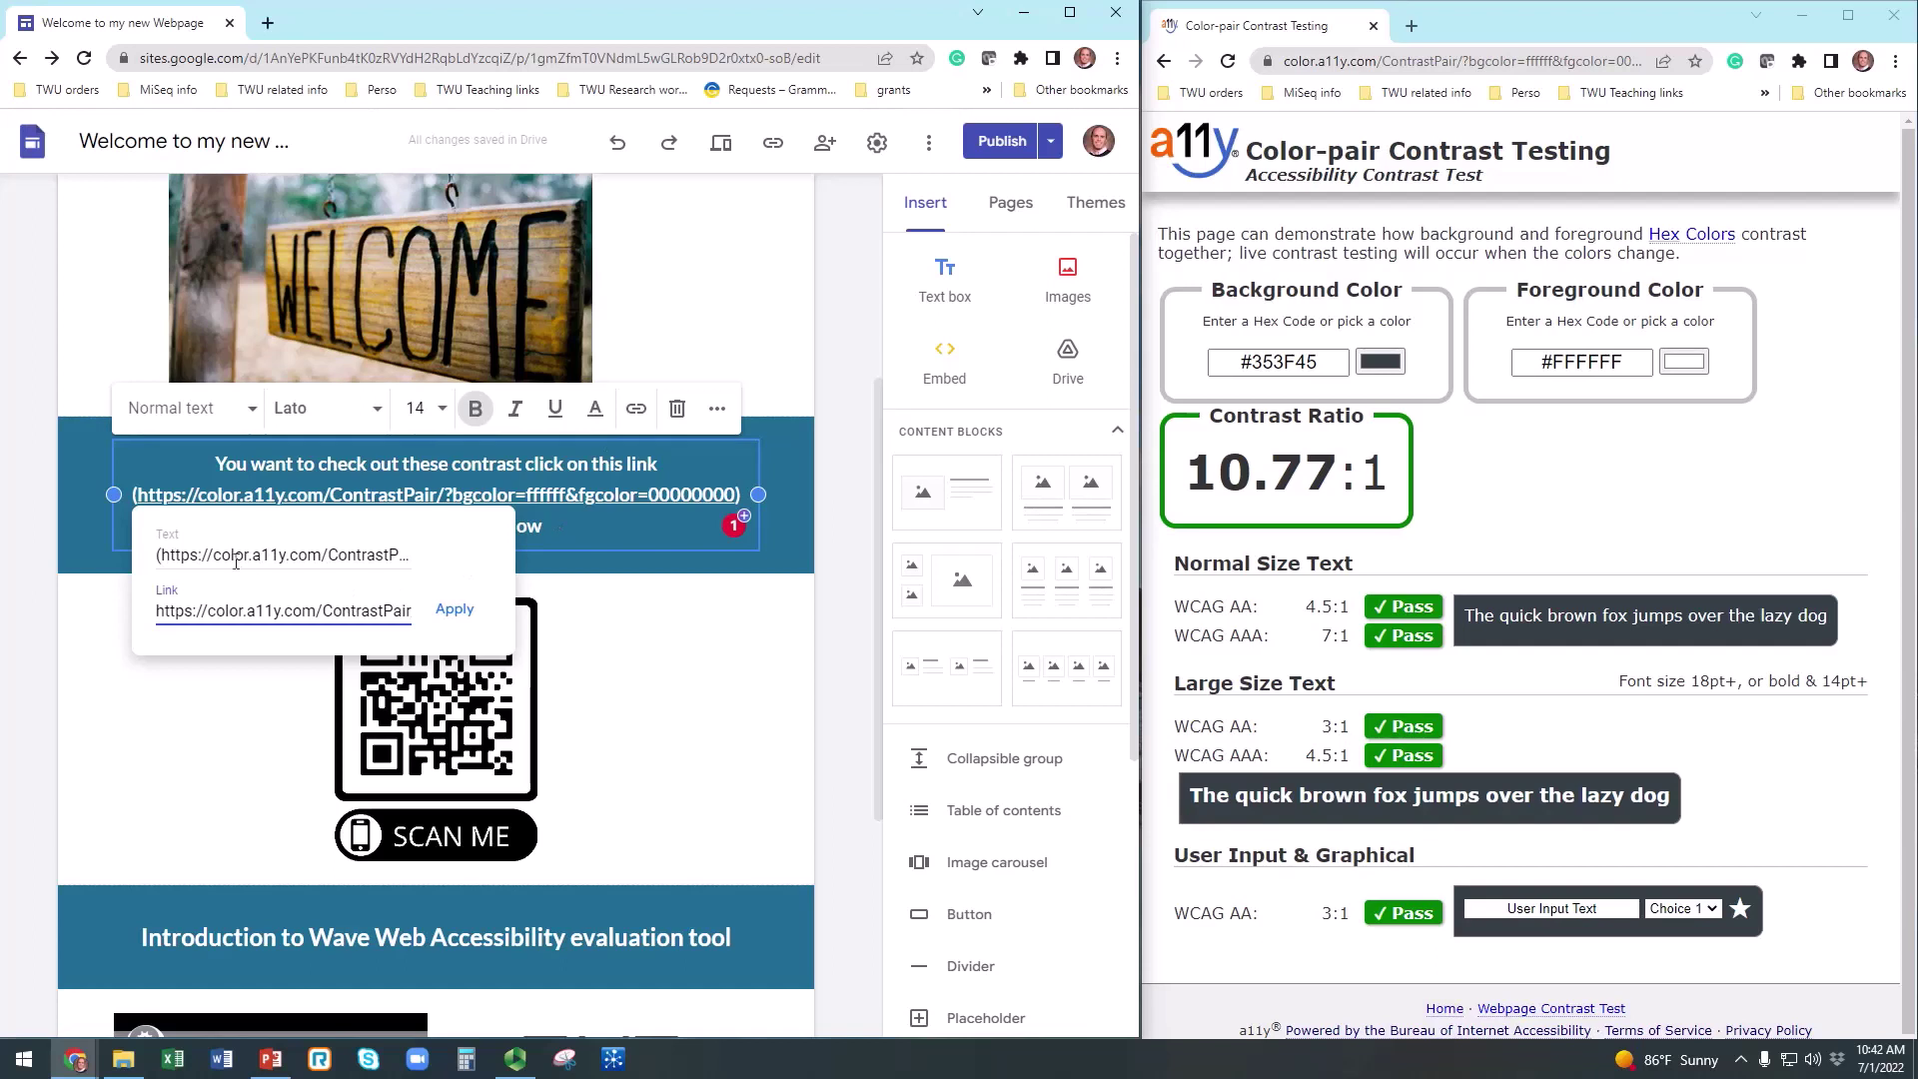
left_click(228, 610)
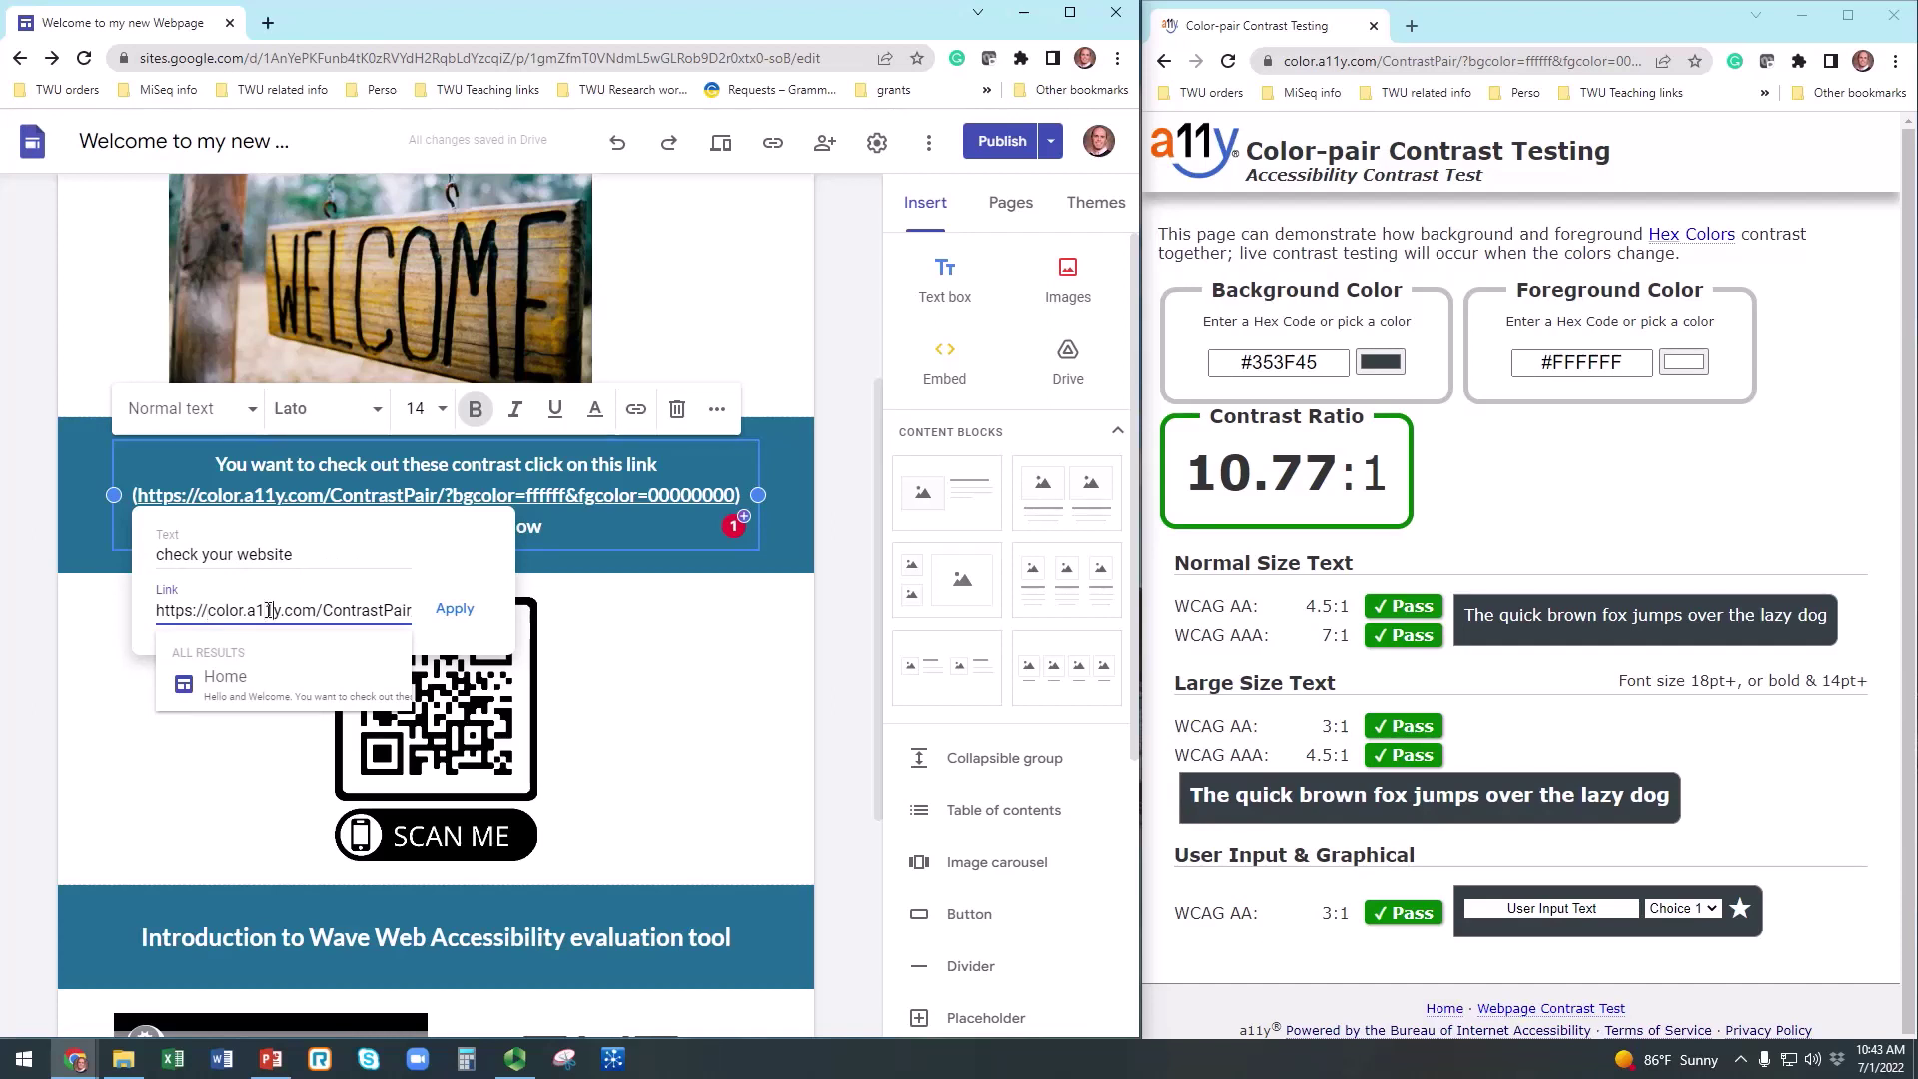
key("Right")
key("Right")
key("Right")
key("Right")
key("Right")
key("Right")
key("Right")
key("Right")
key("Right")
key("Right")
key("Return")
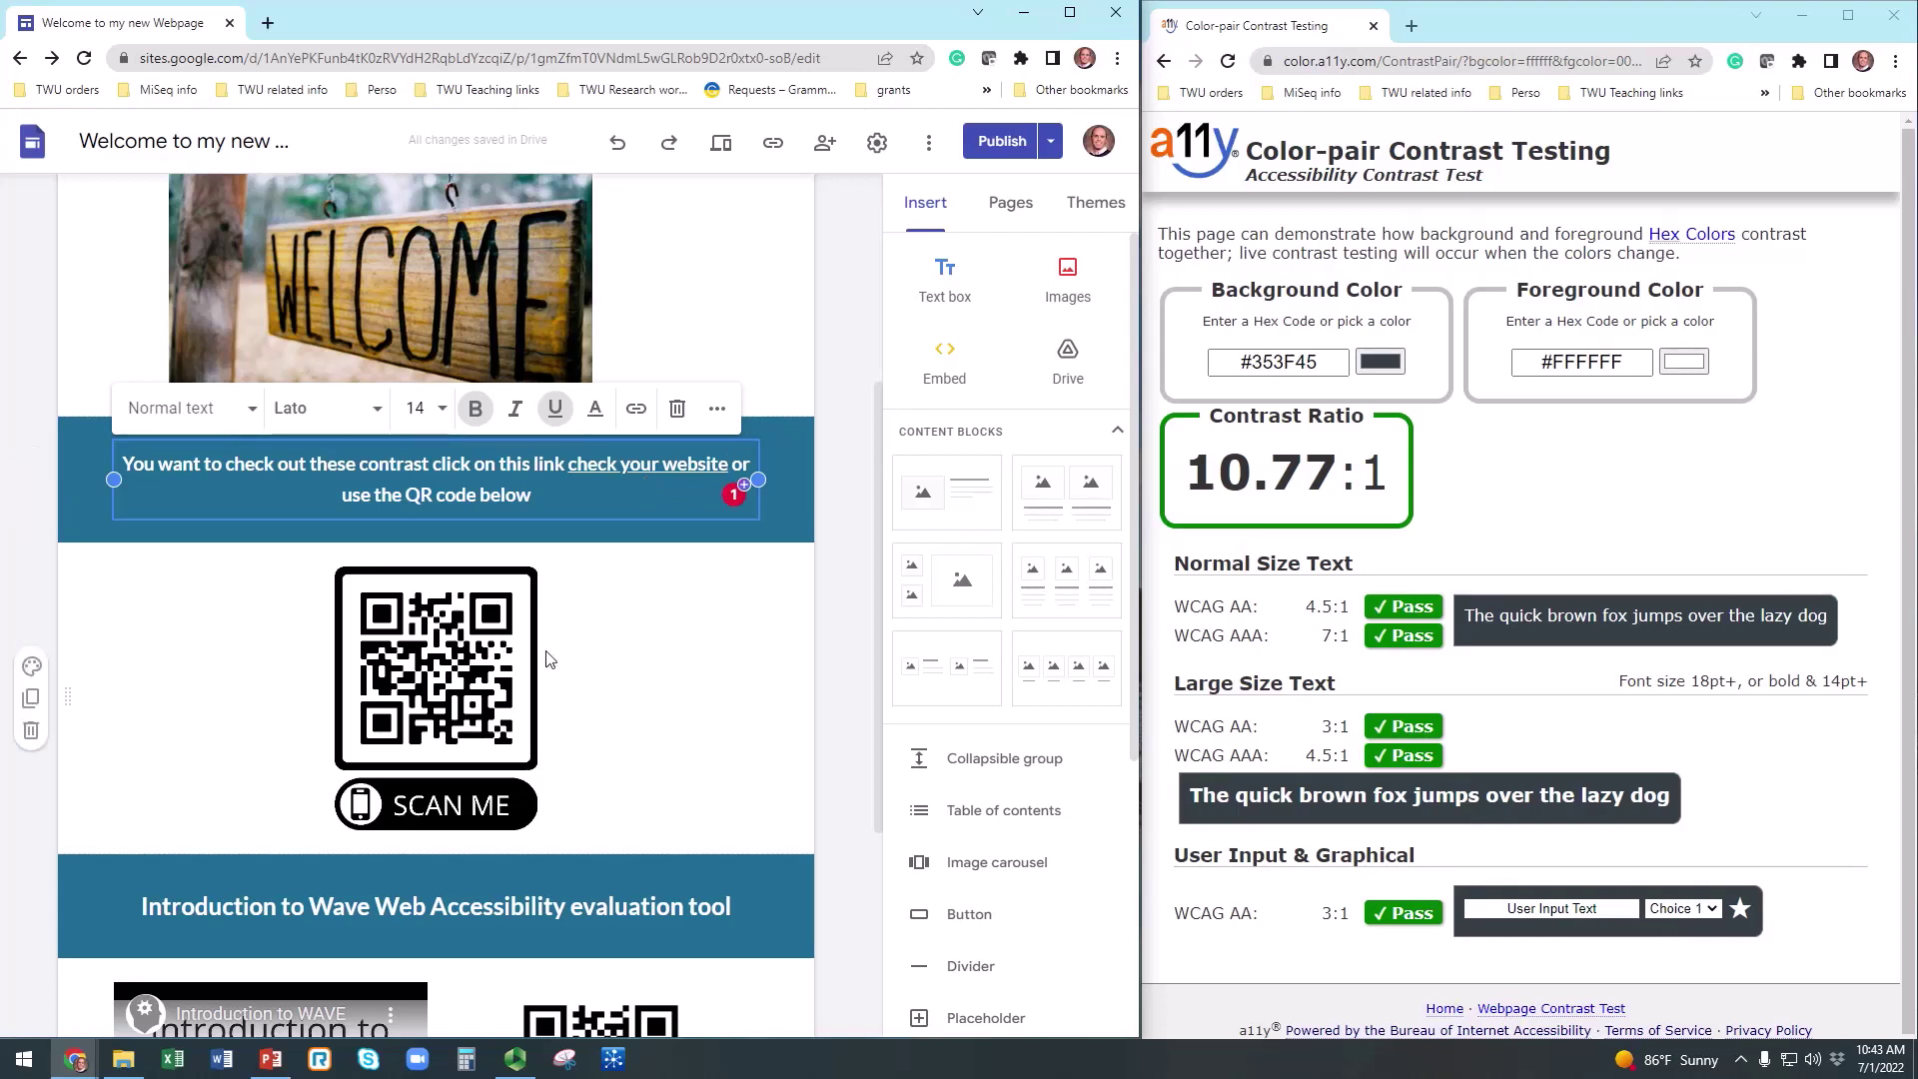
scroll(546, 657, "down", 4)
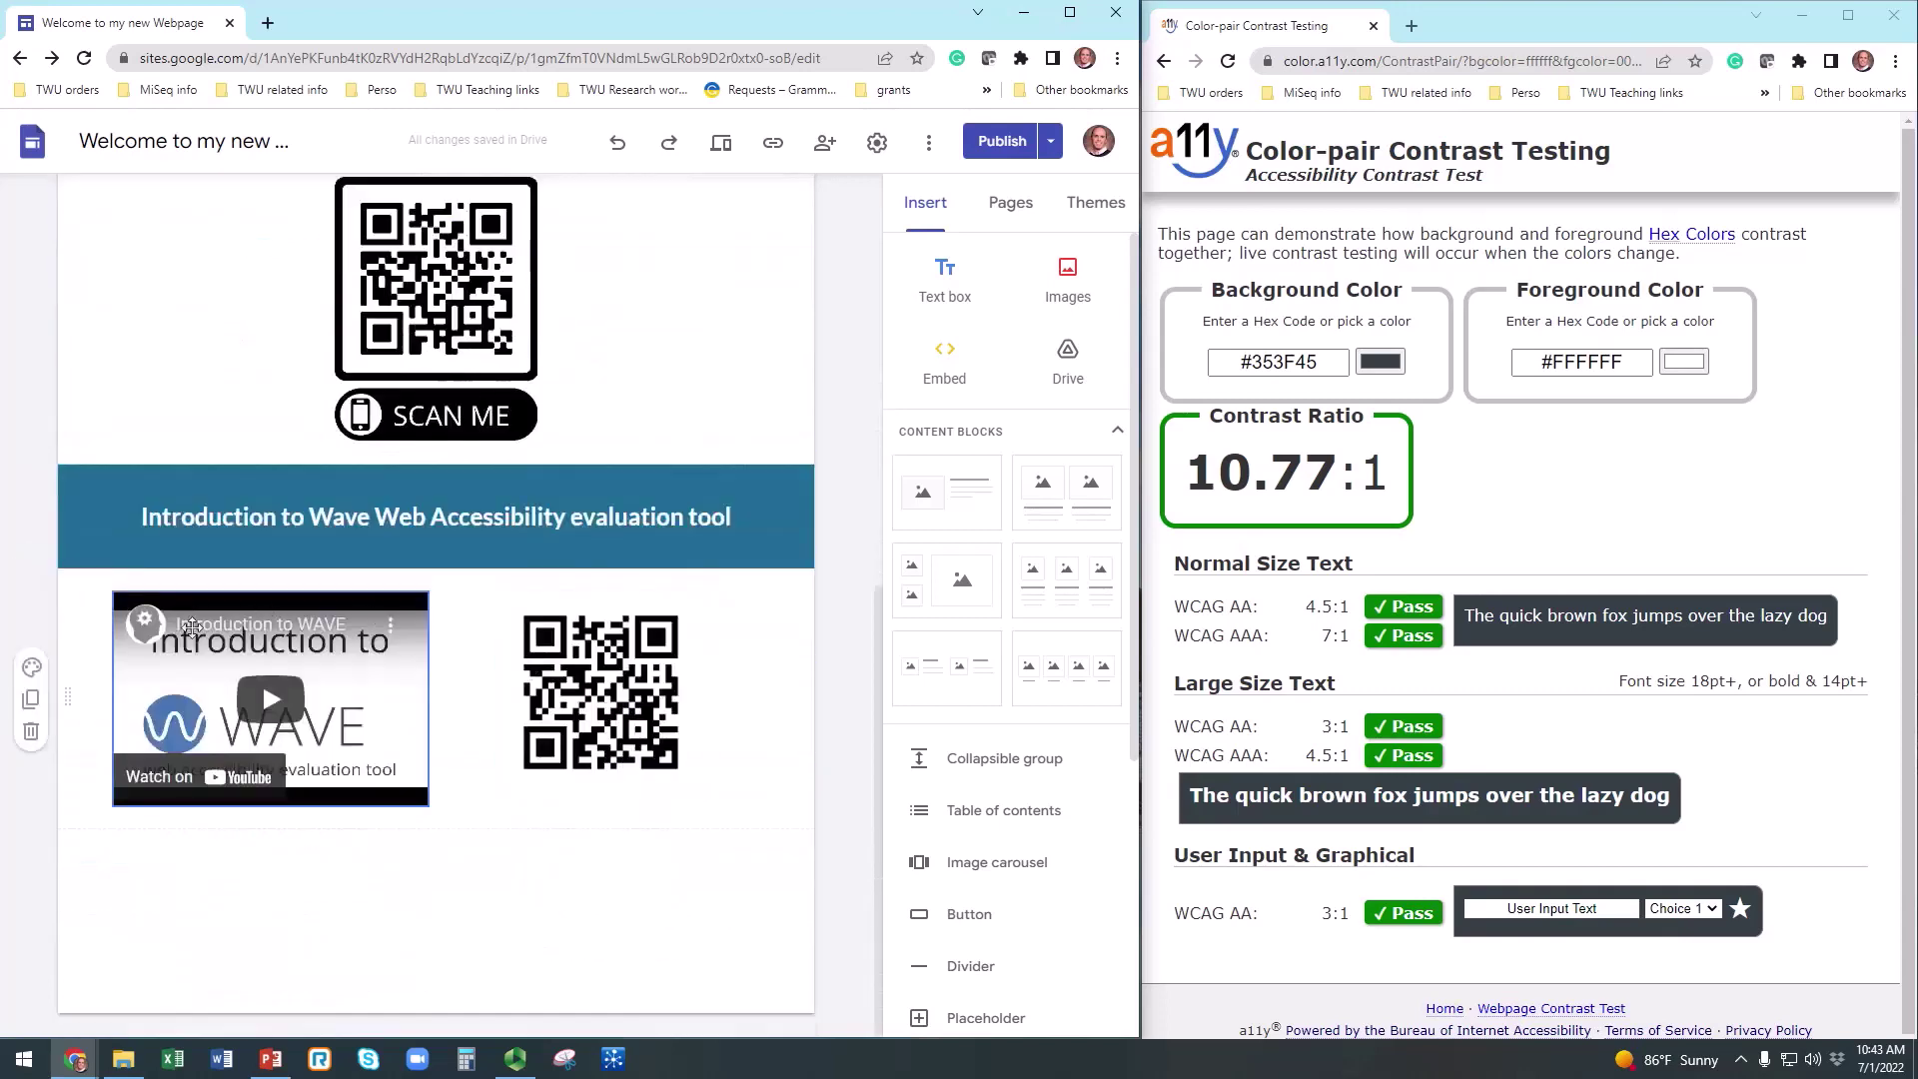